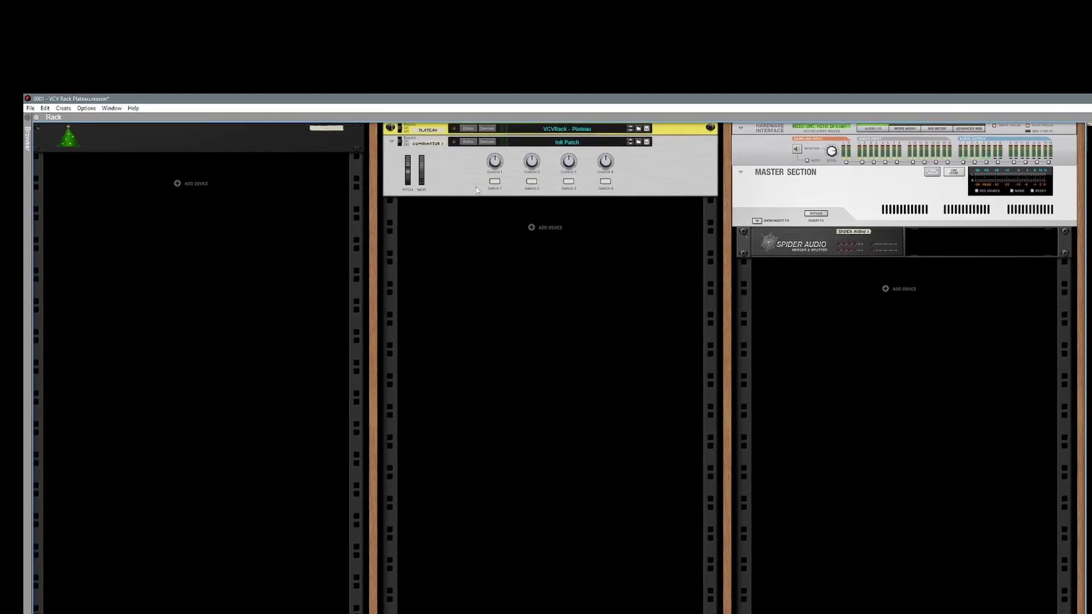
Show the Combinator's devices and open the VCV Rack 2 FX patch window with the Plateau reverb
left_click(487, 142)
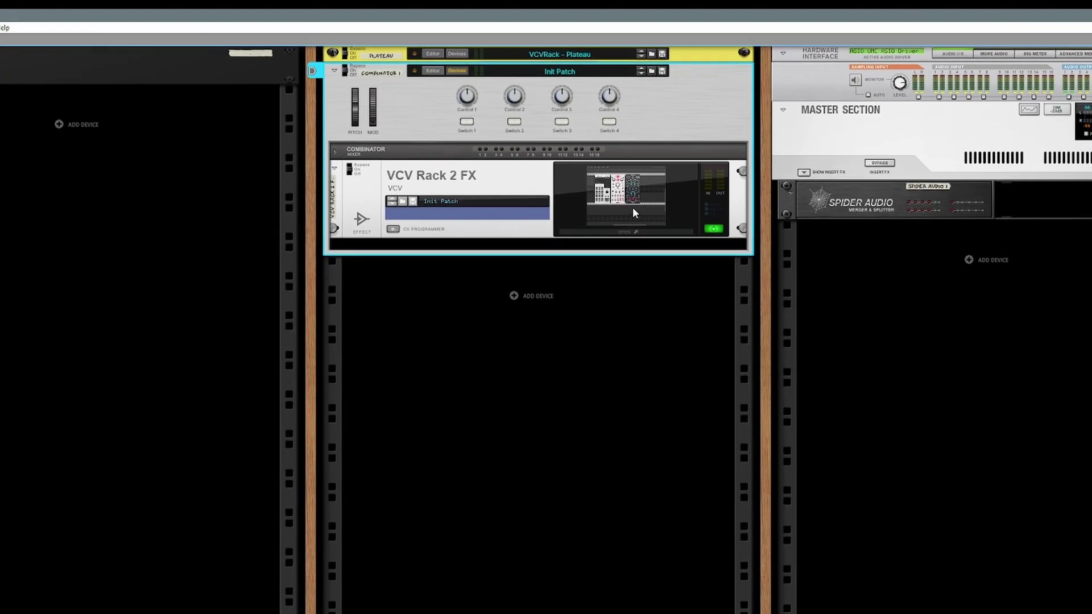
left_click(633, 208)
left_click_drag(669, 269, 621, 270)
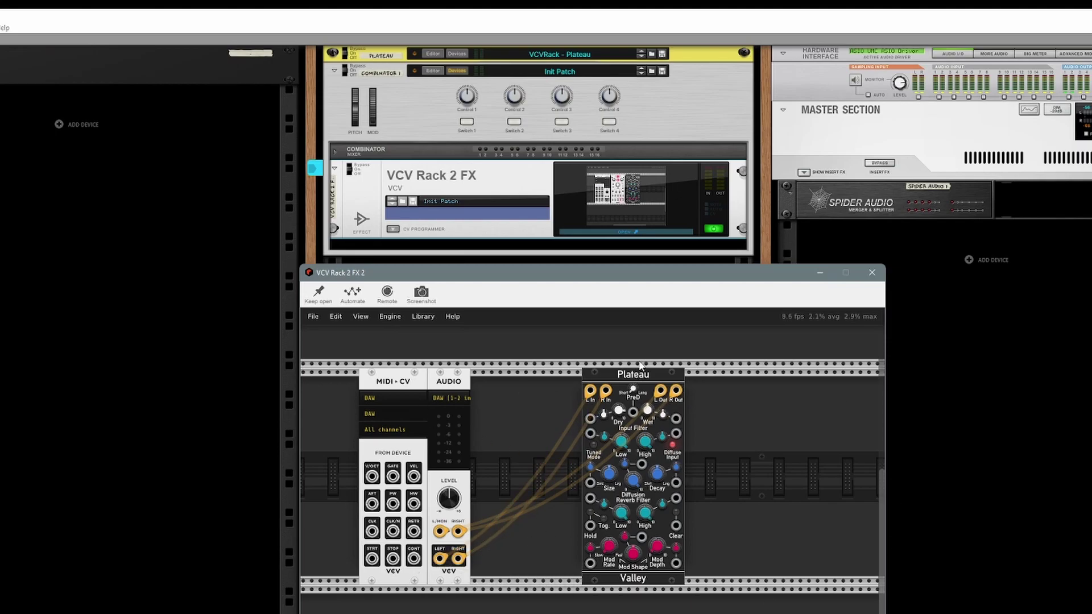
Reopen the VCV Rack patch, check the Plateau Dry and Decay knobs, and close the window
left_click(872, 273)
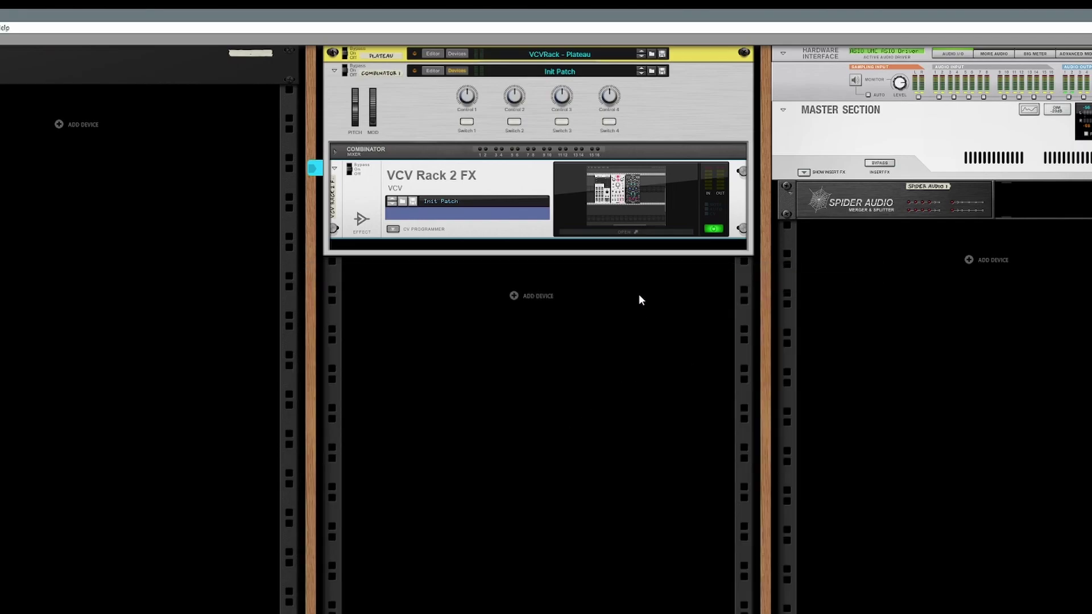
left_click(639, 209)
left_click_drag(695, 283, 721, 284)
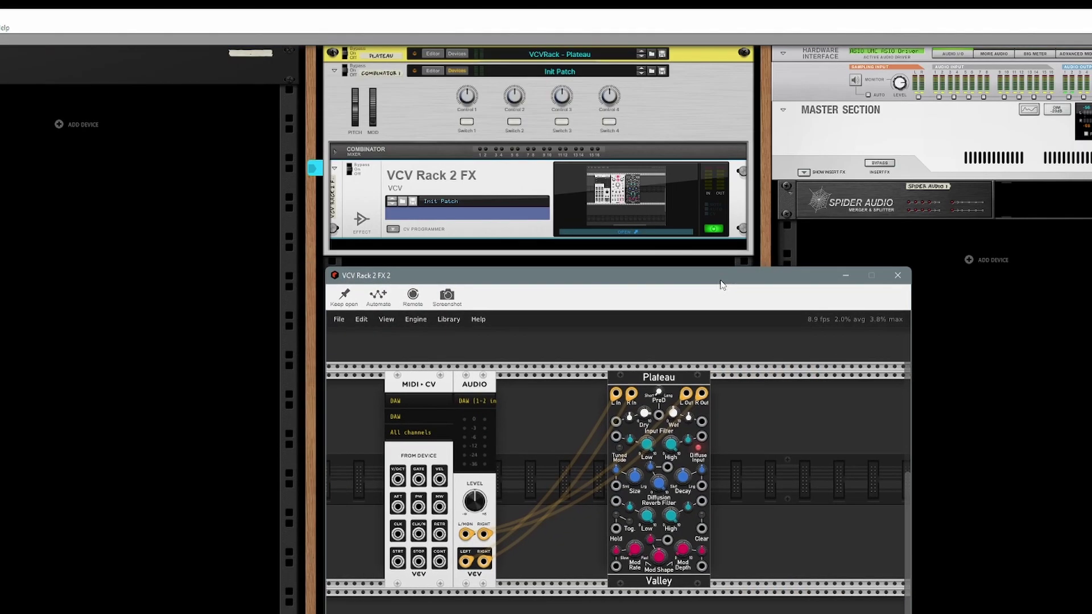
mouse_move(642, 417)
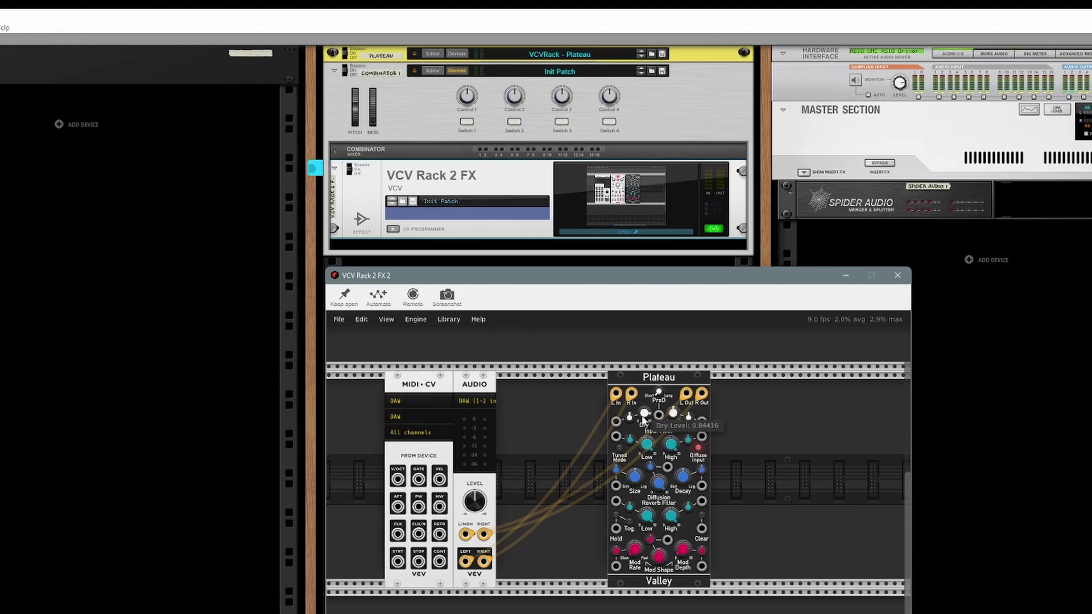
mouse_move(680, 482)
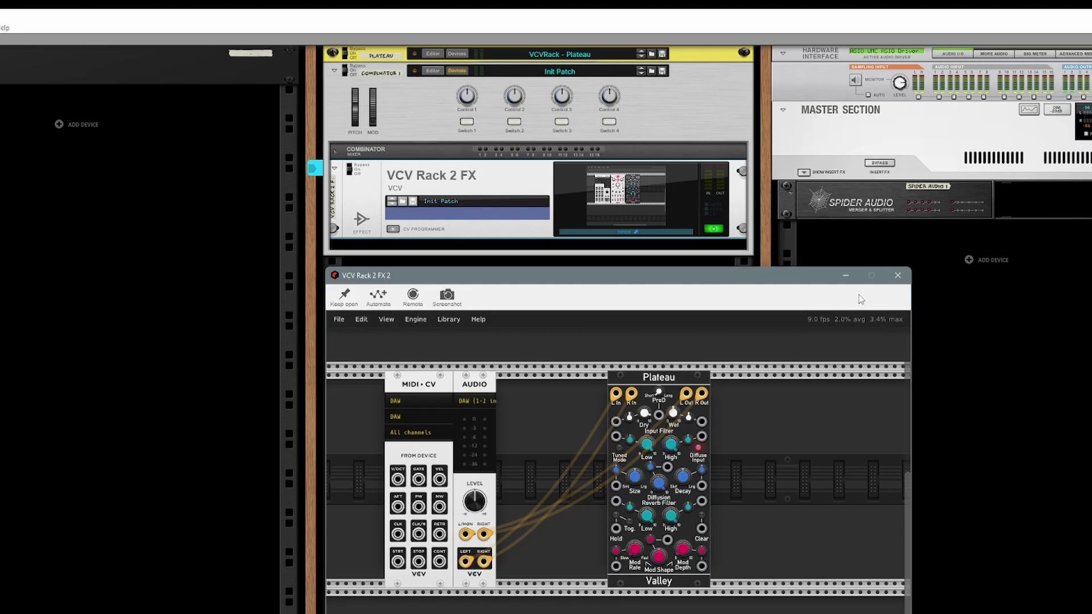
left_click(461, 105)
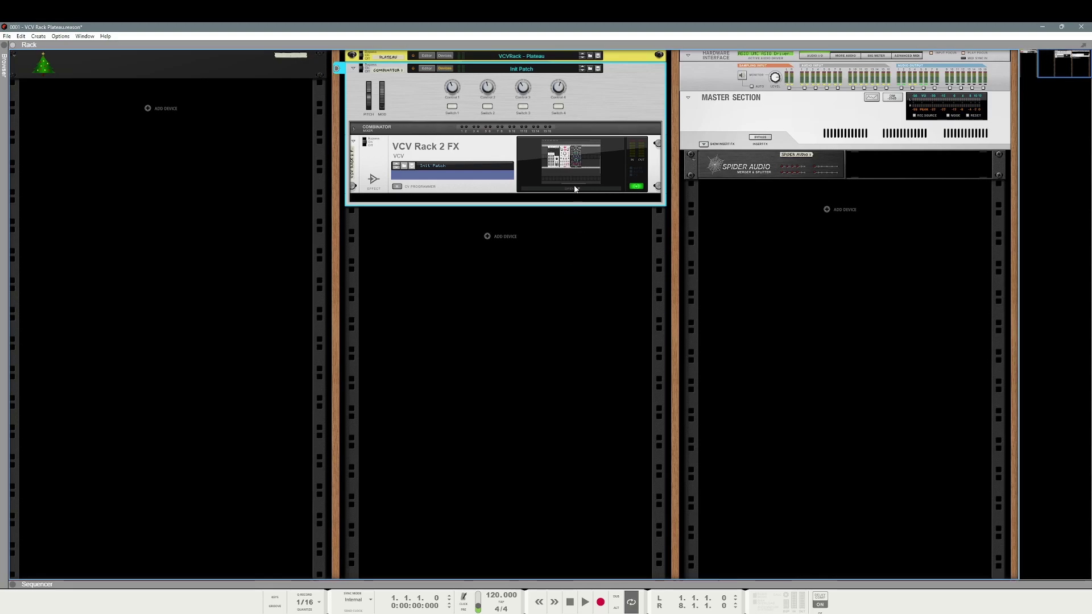
In the Combinator programmer, add a Control 1 source row for the VCV Rack 2 FX device
left_click(427, 69)
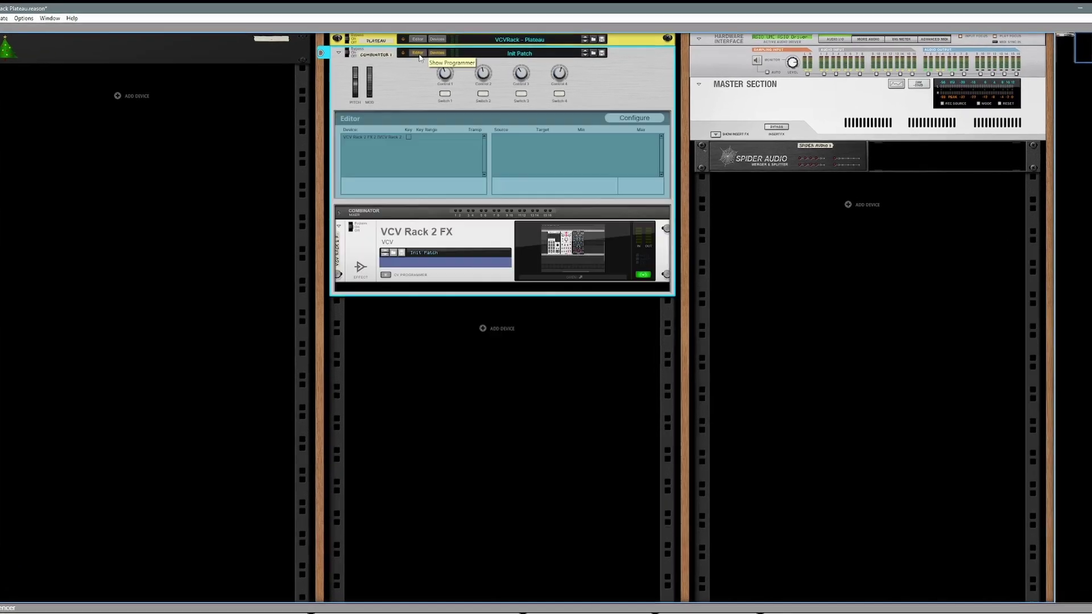
left_click(367, 135)
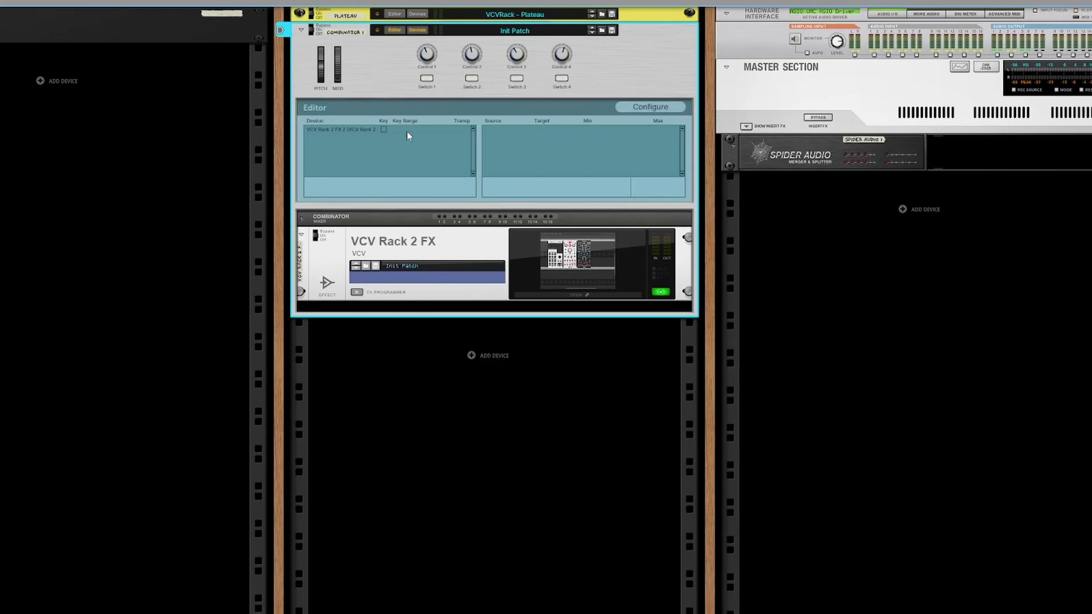
left_click(524, 135)
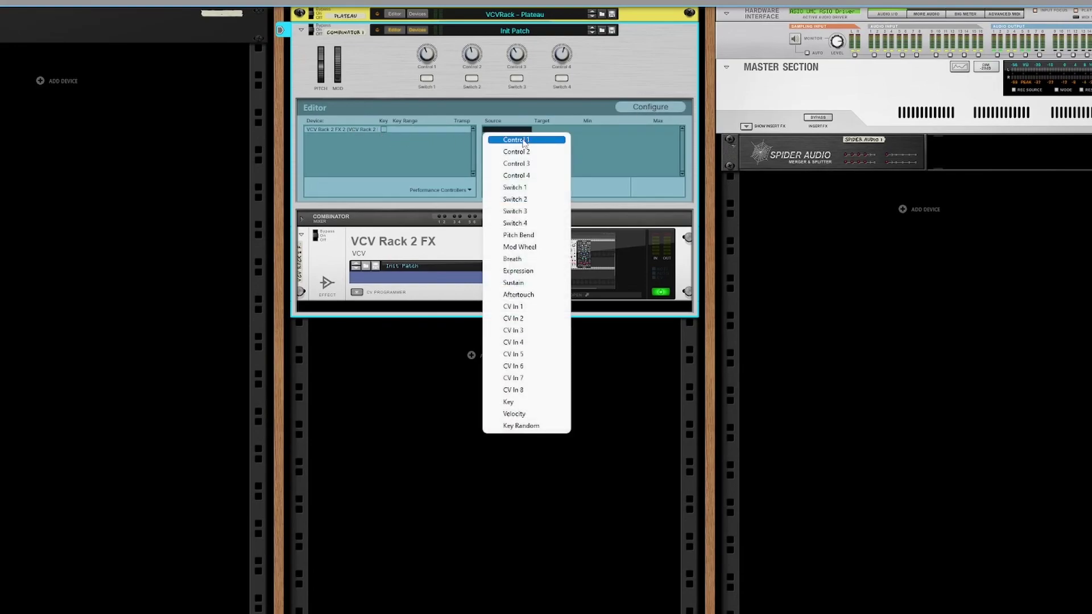
left_click(523, 139)
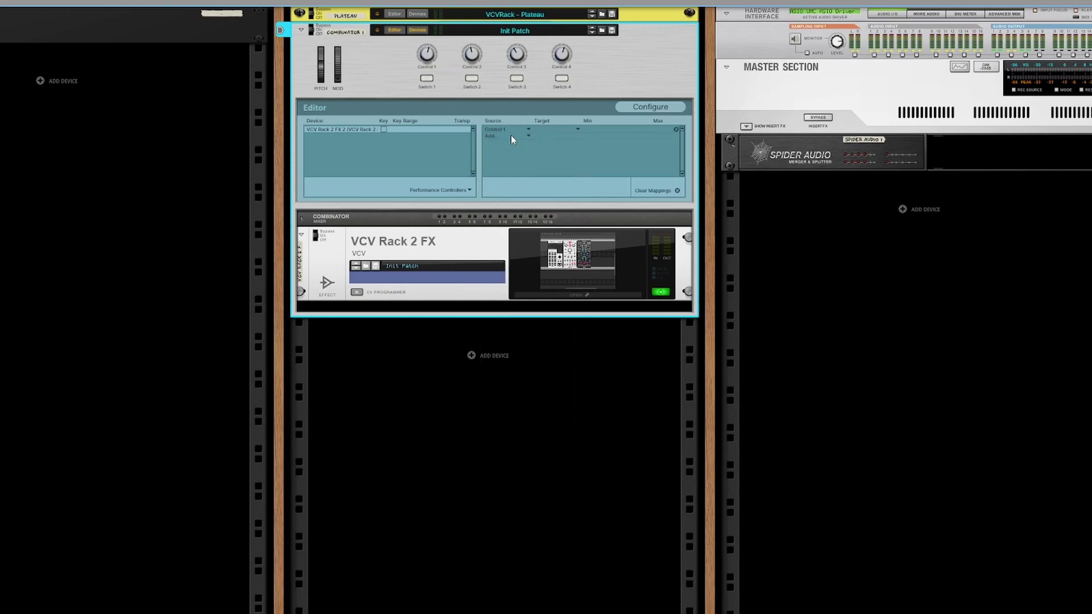
Browse the Target list for the Control 1 row without picking a target yet
left_click(572, 129)
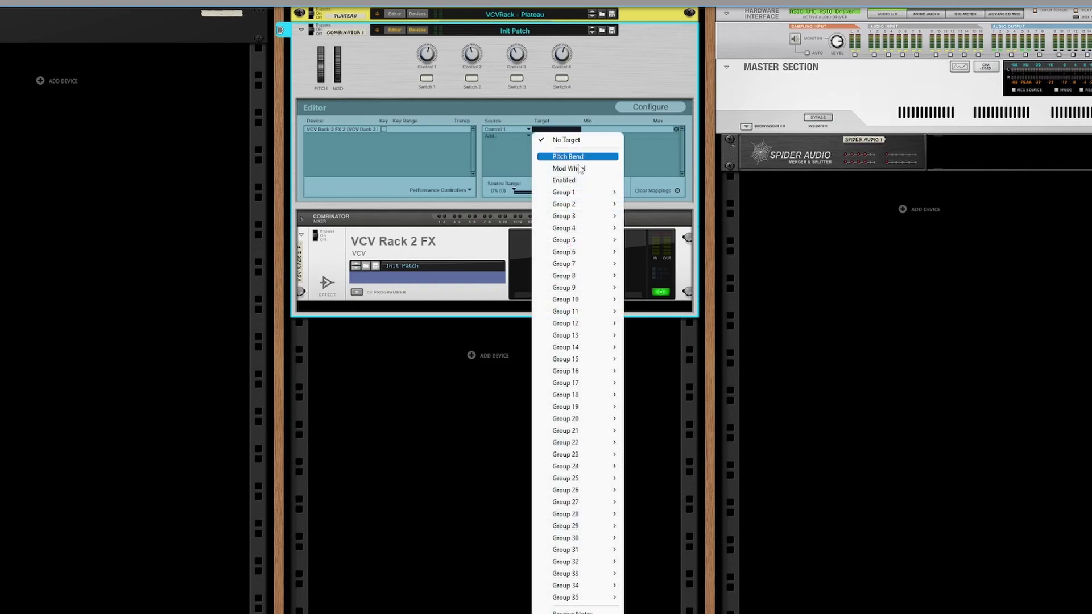
mouse_move(575, 195)
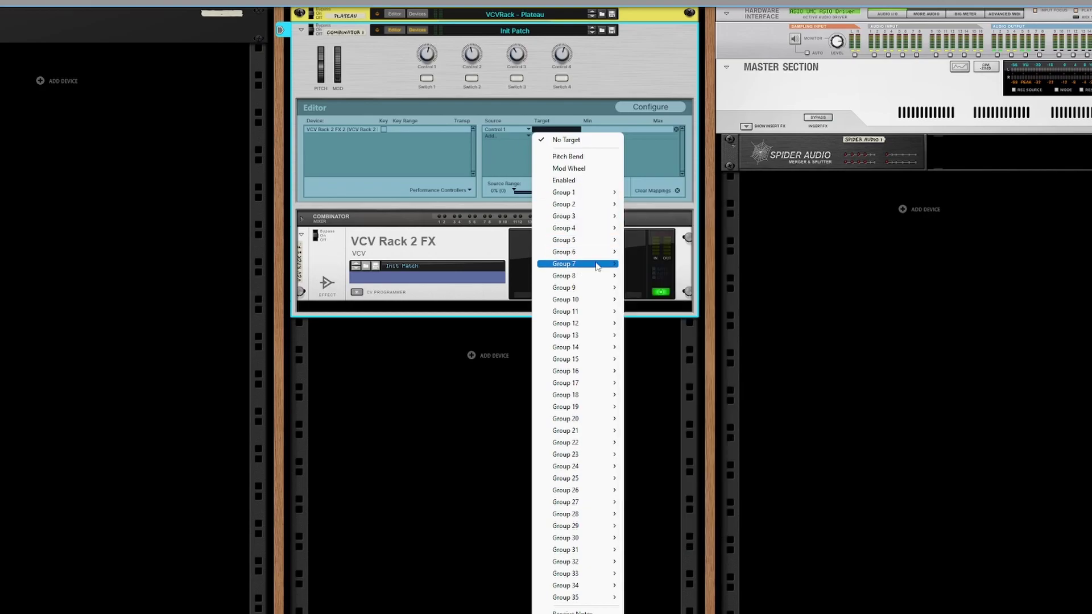
mouse_move(562, 383)
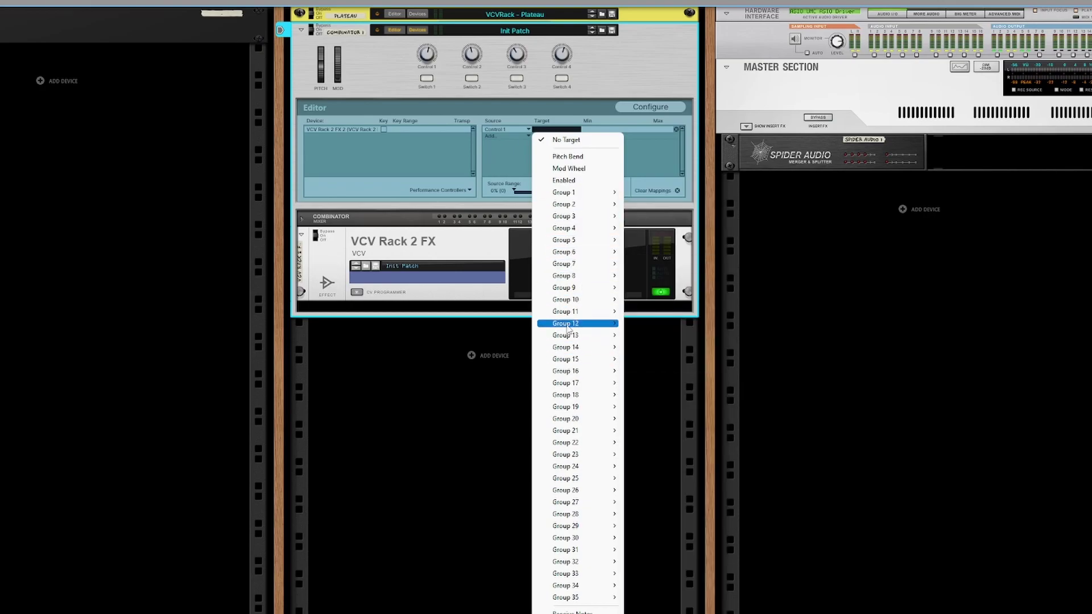
mouse_move(568, 293)
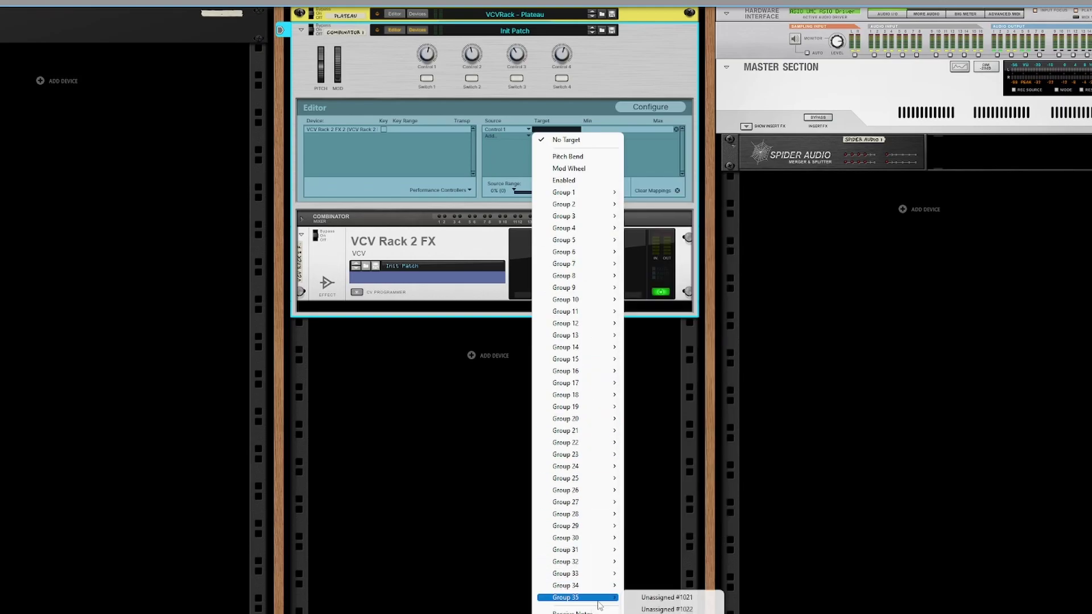
mouse_move(583, 598)
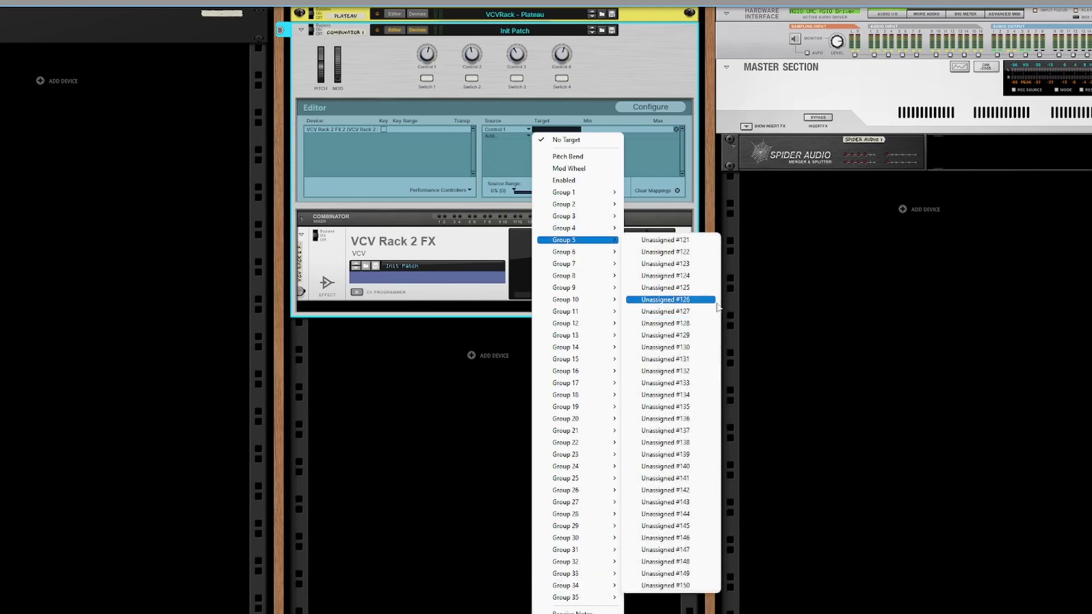
Learn CV 1 to the Plateau's Wet knob and nudge the wet level up slightly
left_click(701, 279)
left_click(586, 267)
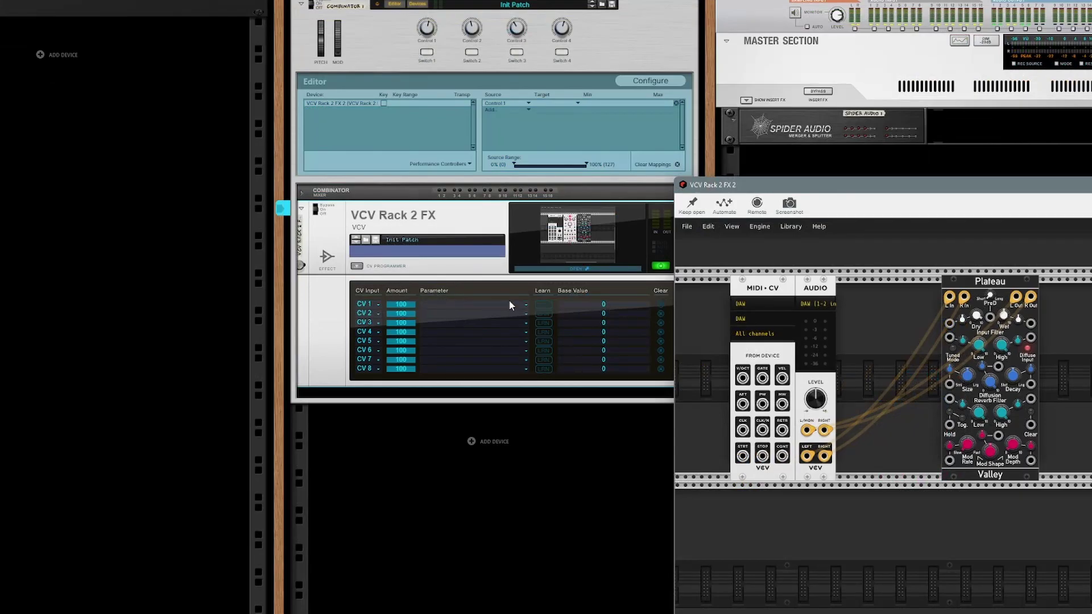
left_click(544, 304)
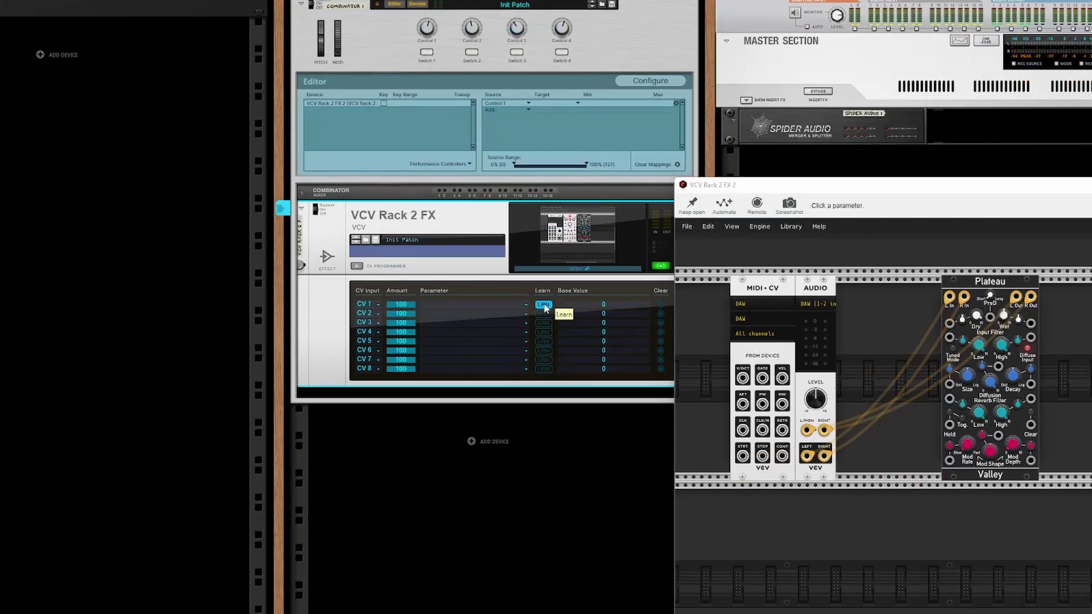
left_click(1003, 315)
left_click_drag(1003, 316, 1005, 320)
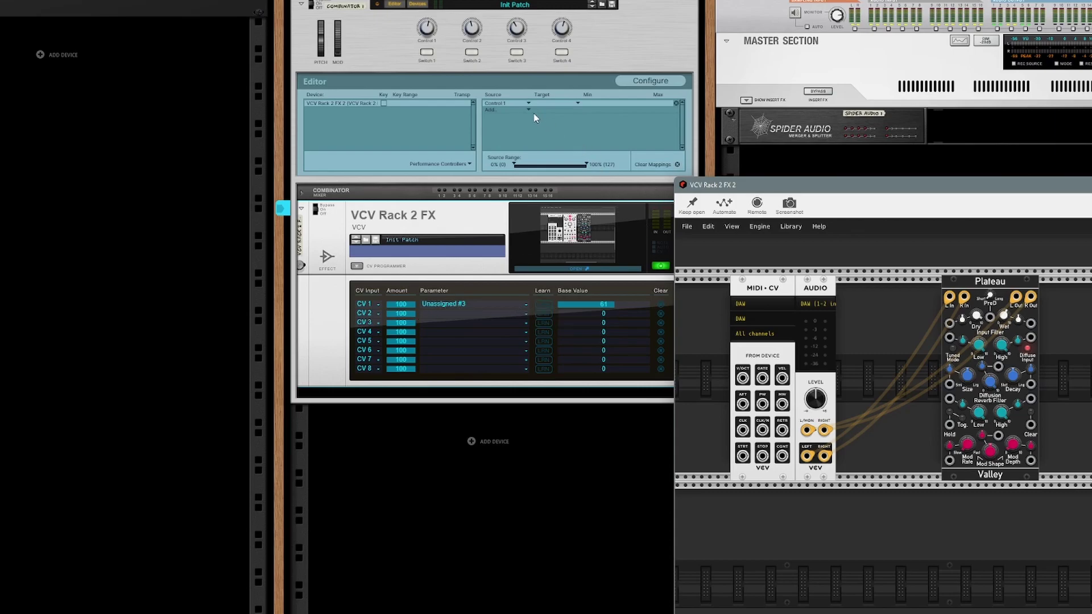
Target Control 1 to Unassigned #3, then test it by turning Control 1 up to 90
left_click(578, 106)
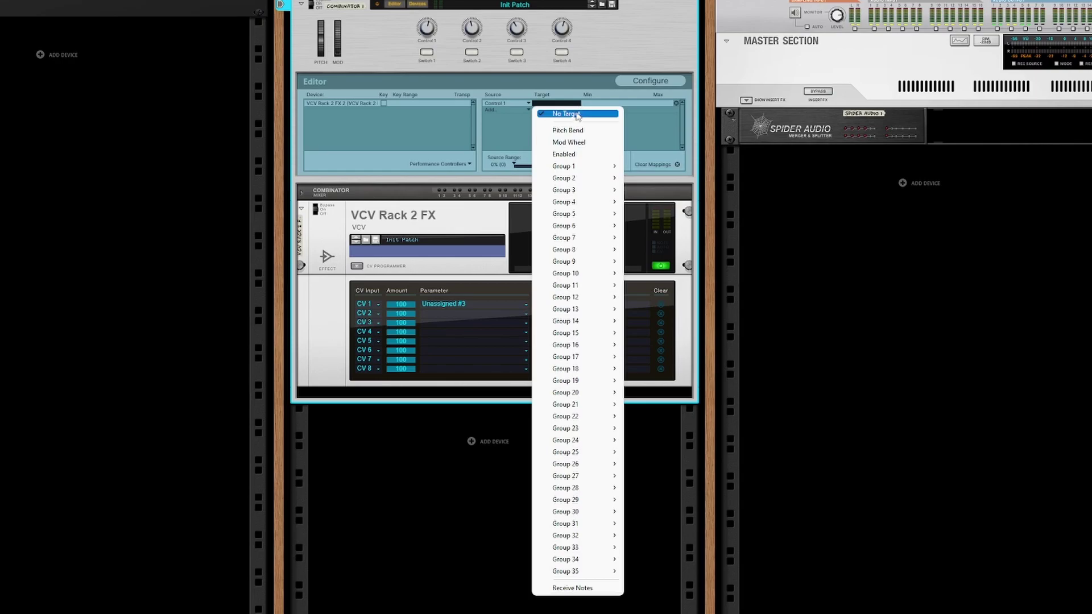
mouse_move(573, 169)
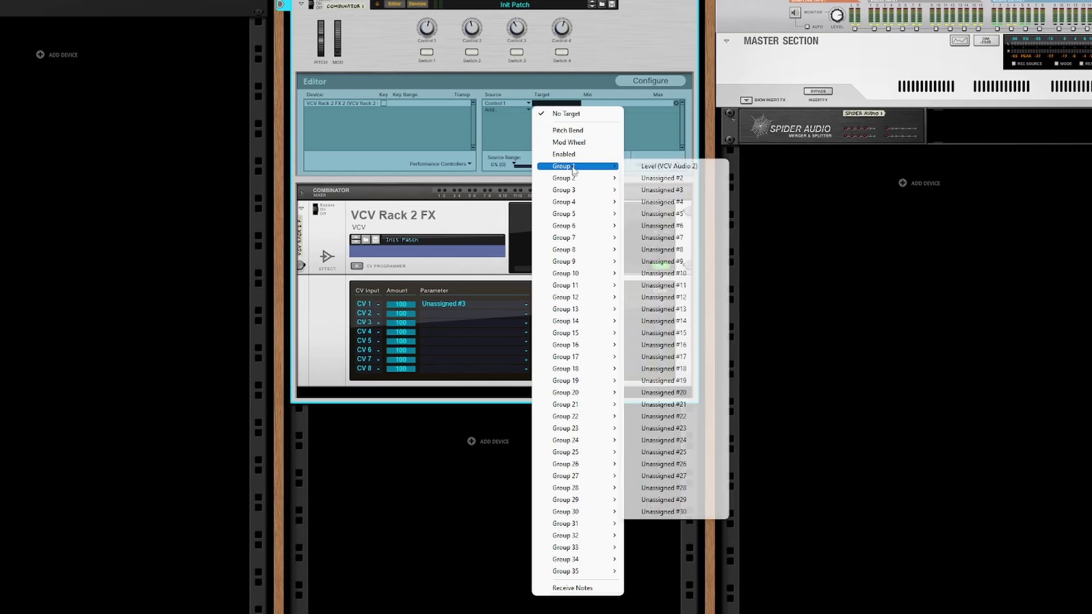
left_click(670, 192)
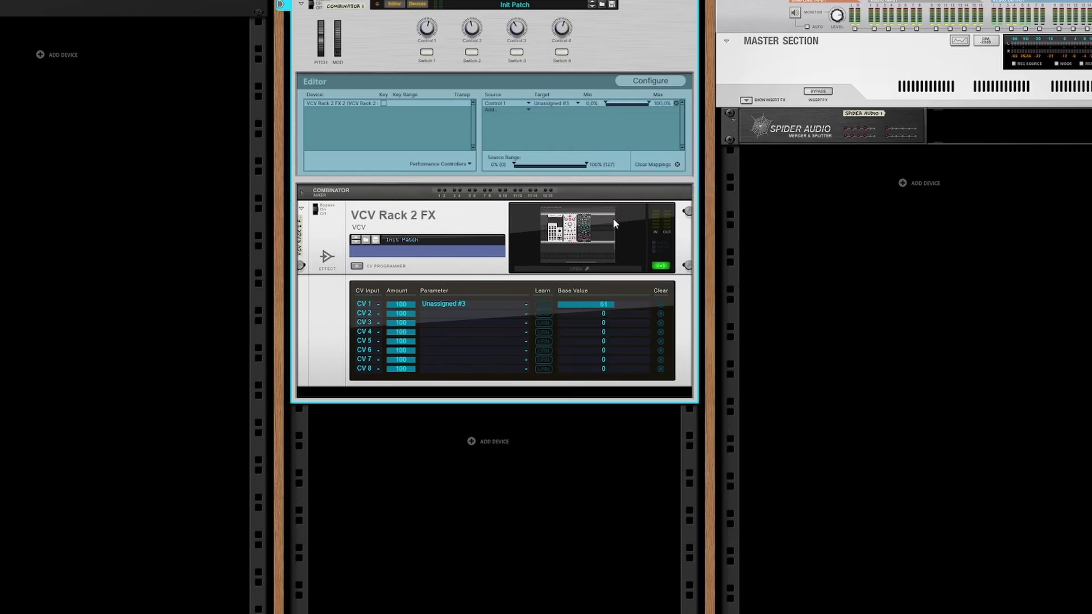
left_click(691, 203)
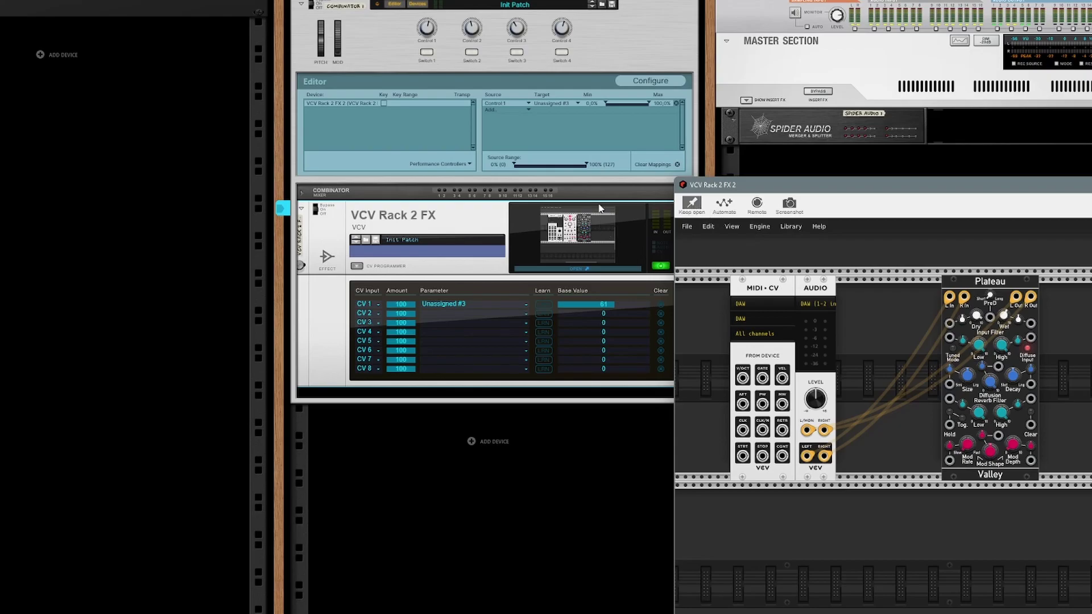
mouse_move(432, 37)
left_mouse_down()
mouse_move(428, 50)
mouse_move(428, 19)
left_mouse_up()
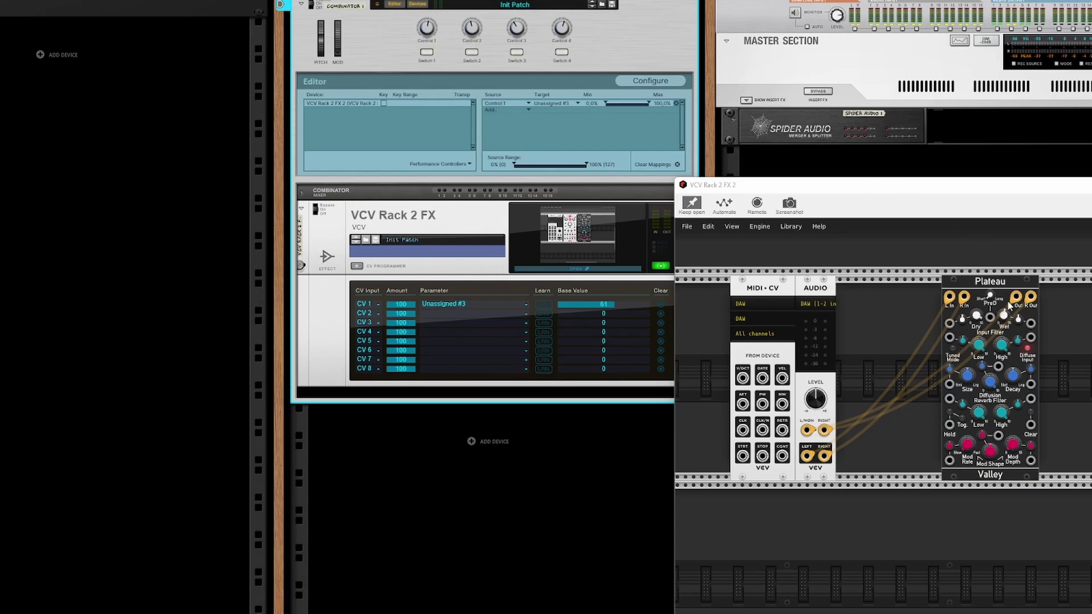
left_click_drag(428, 32, 408, 21)
Learn CV 2 to the Plateau's Dry control and adjust the dry level
mouse_move(978, 323)
left_click(544, 314)
left_click_drag(975, 316, 976, 302)
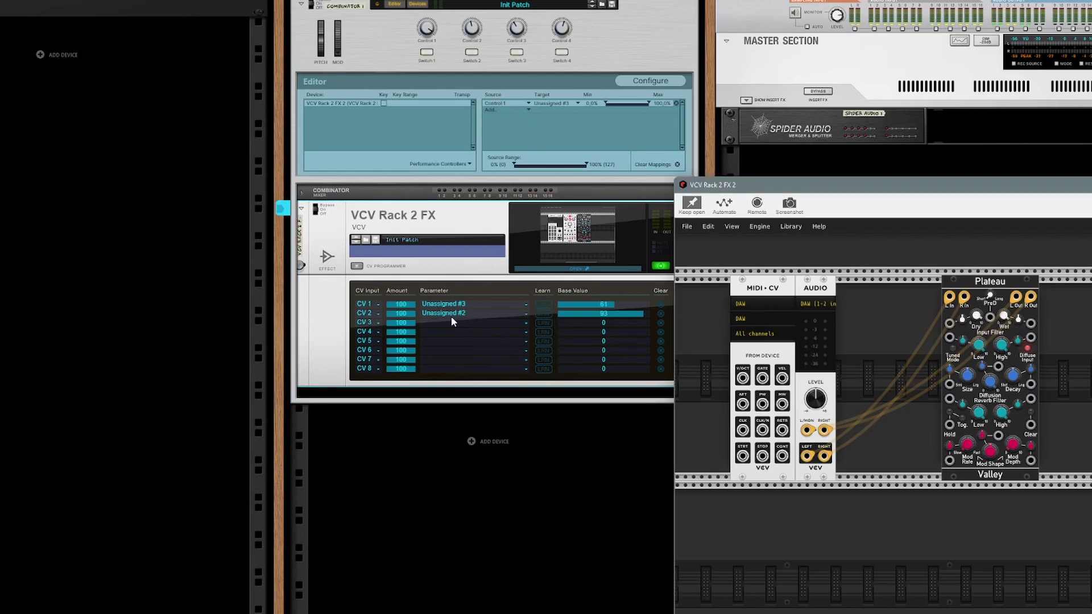
Add a second Control 1 row targeting Unassigned #2, with Max lowered to 76.3%, and test it
left_click(527, 109)
left_click(529, 117)
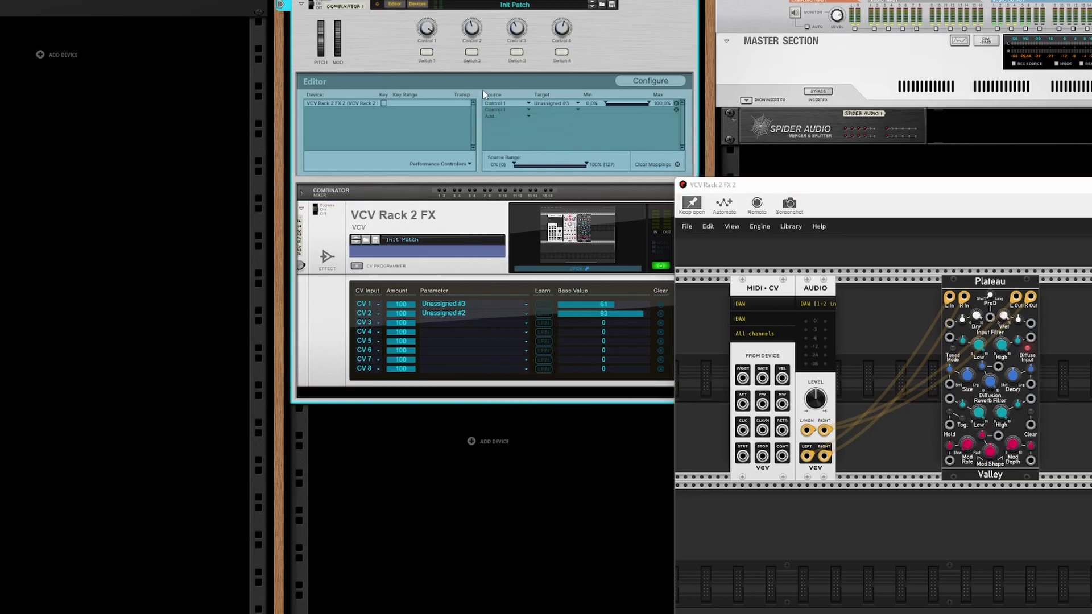
left_click(577, 110)
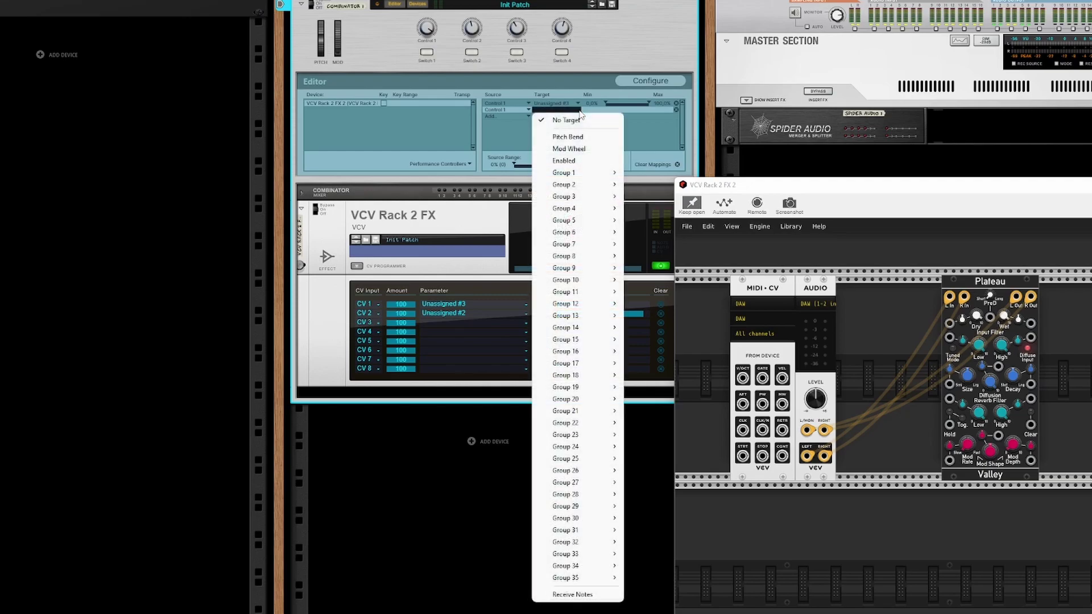
mouse_move(589, 175)
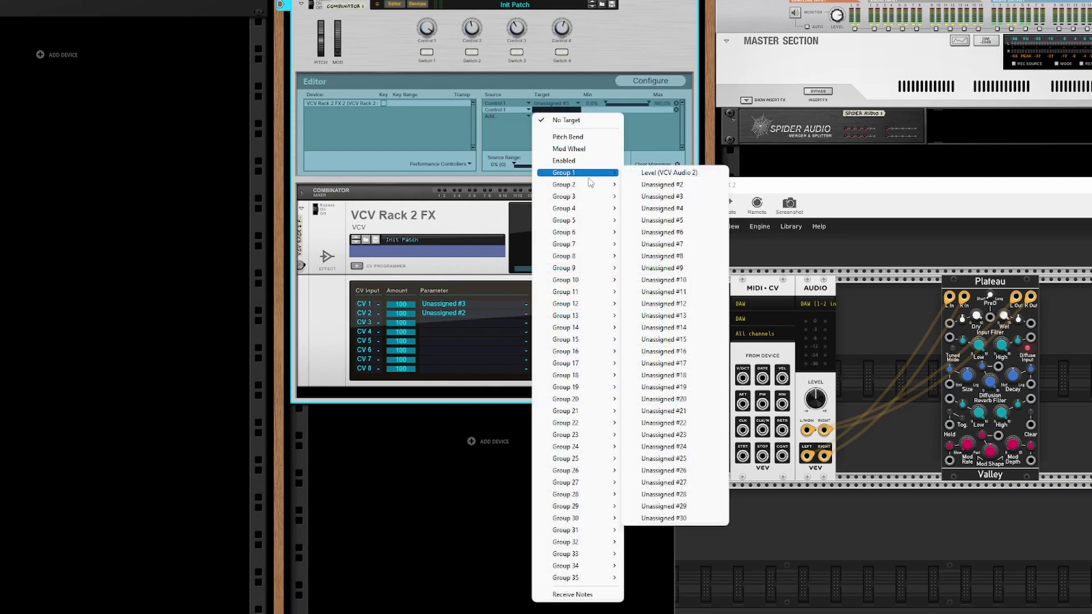
left_click(661, 184)
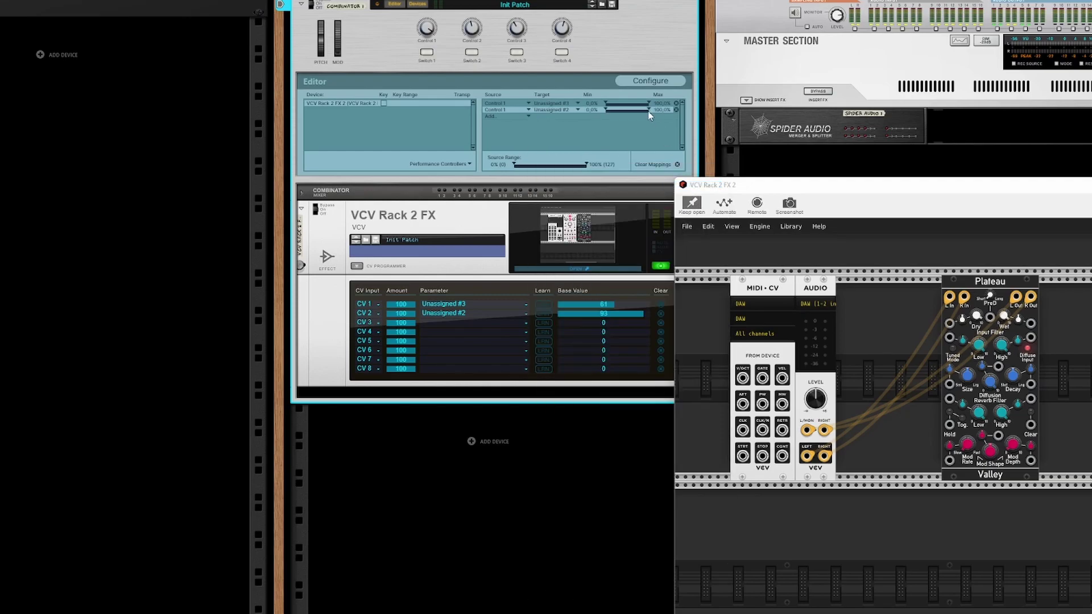
mouse_move(647, 111)
left_mouse_down()
mouse_move(637, 108)
mouse_move(658, 118)
left_mouse_up()
left_click_drag(433, 67, 431, 47)
mouse_move(428, 35)
left_mouse_down()
mouse_move(431, 20)
mouse_move(422, 46)
left_mouse_up()
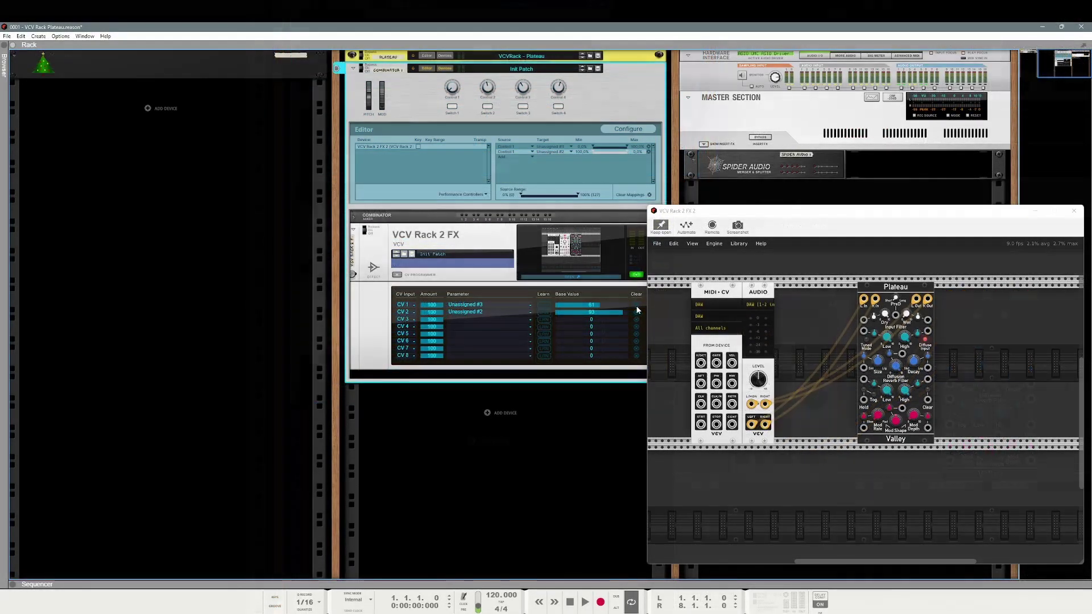
Hide the CV programmer, fold the Combinator, unfold the Plateau front panel, and check the rear cabling
left_click(397, 274)
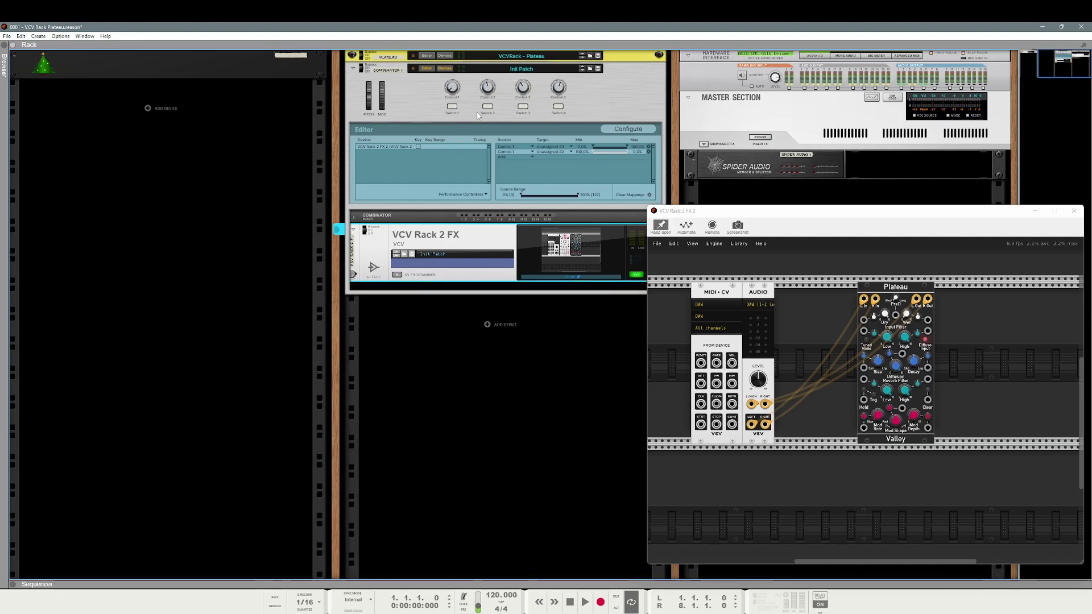
left_click(493, 284)
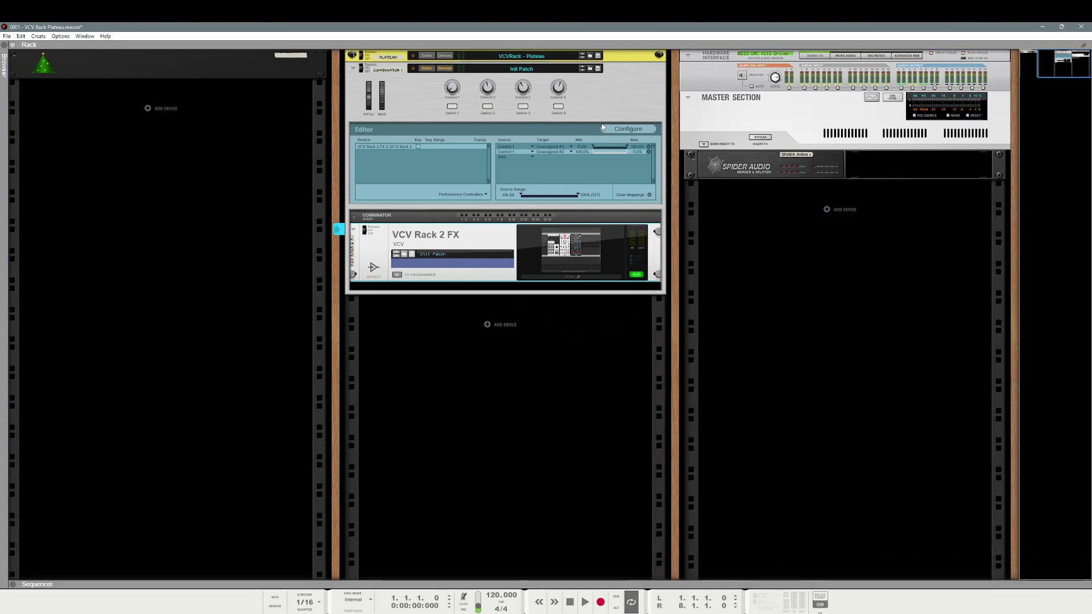
left_click(353, 67)
left_click(353, 59)
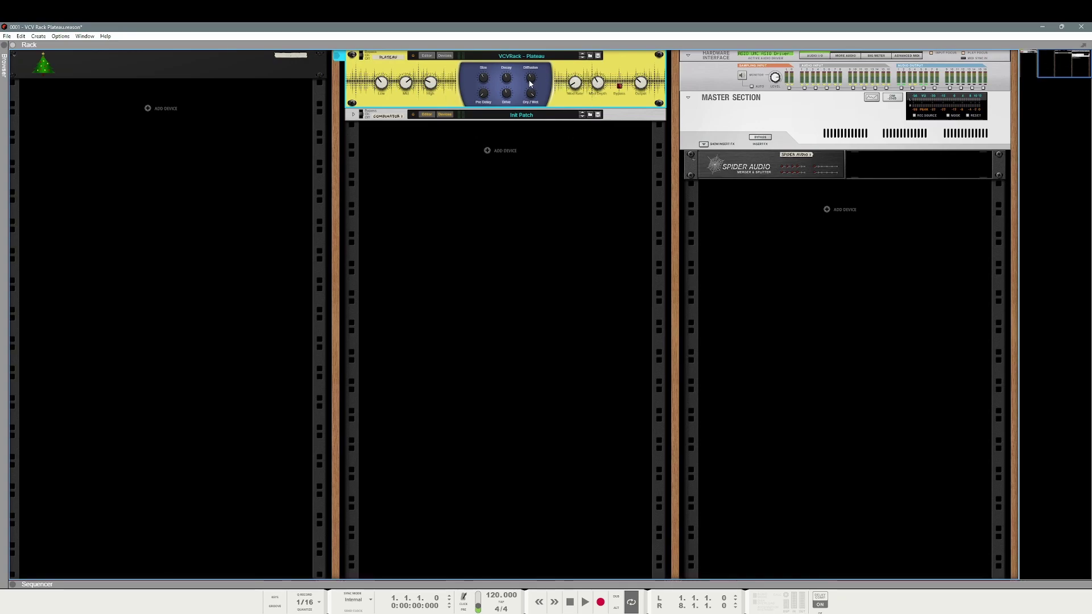
key("Tab")
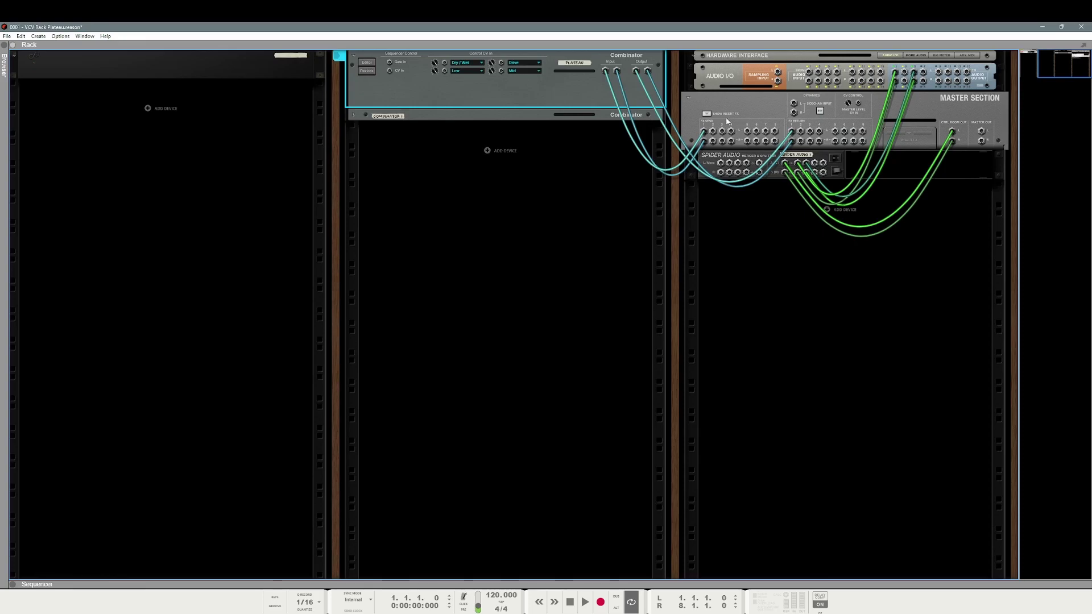
key("Tab")
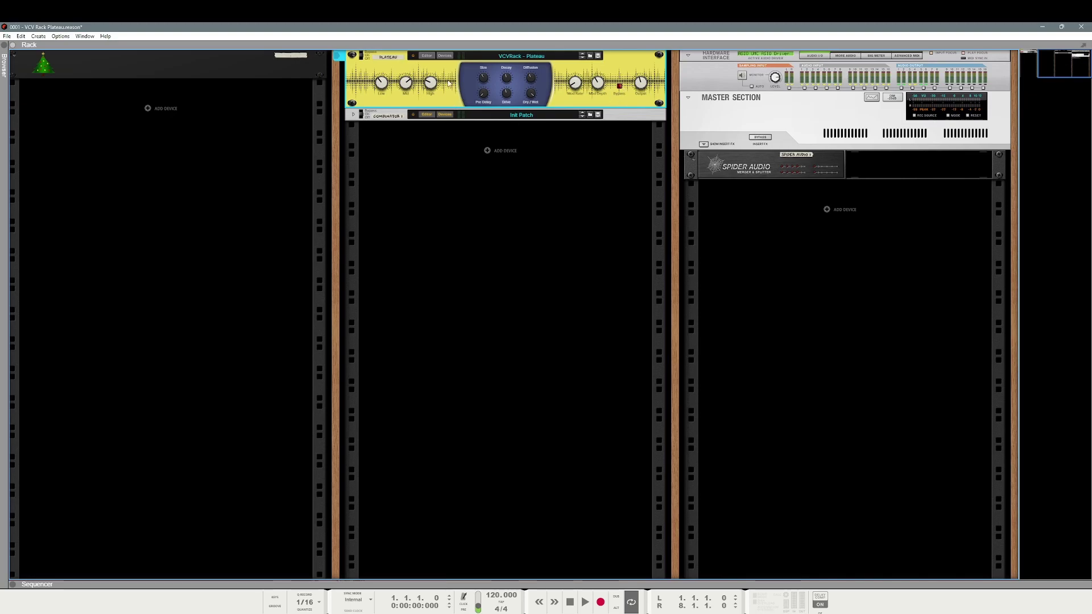
Open the Plateau combinator's VCV Rack 2 FX patch, zoom out to view it all, then close it
left_click(444, 55)
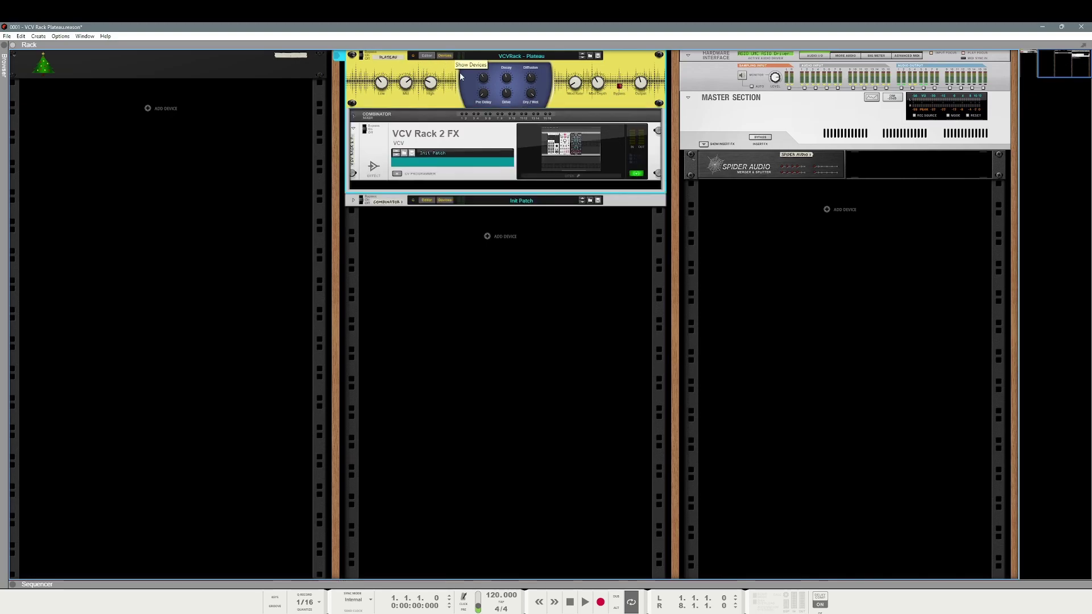
left_click(571, 149)
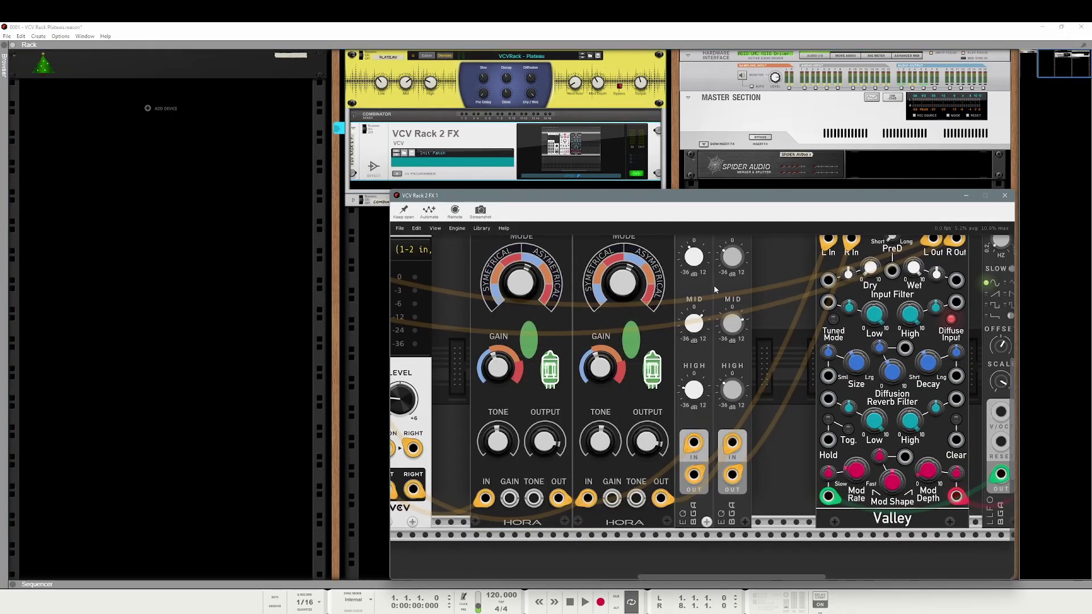
scroll(714, 285, "down", 5)
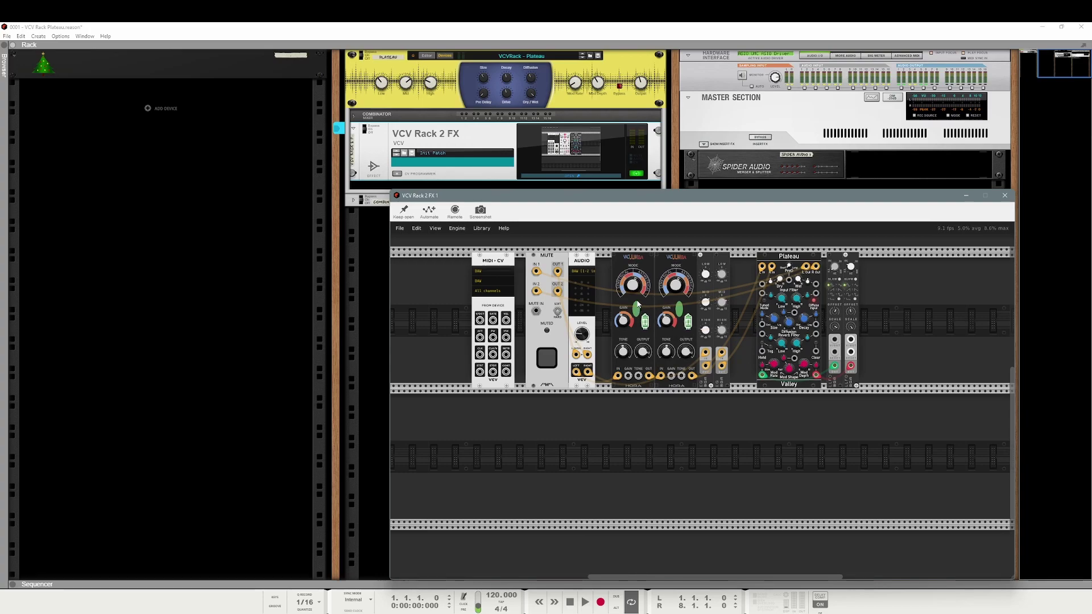
left_click(1004, 195)
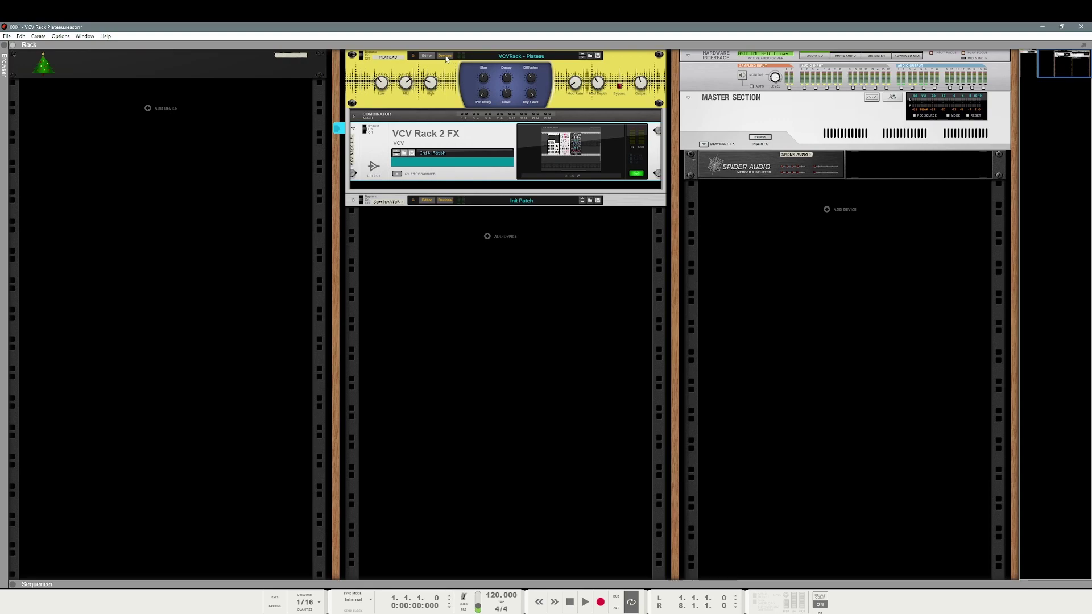
Start playback and enable the Arp channel's FX1 send to the Plateau reverb, raising its level
key("Delete")
key("space")
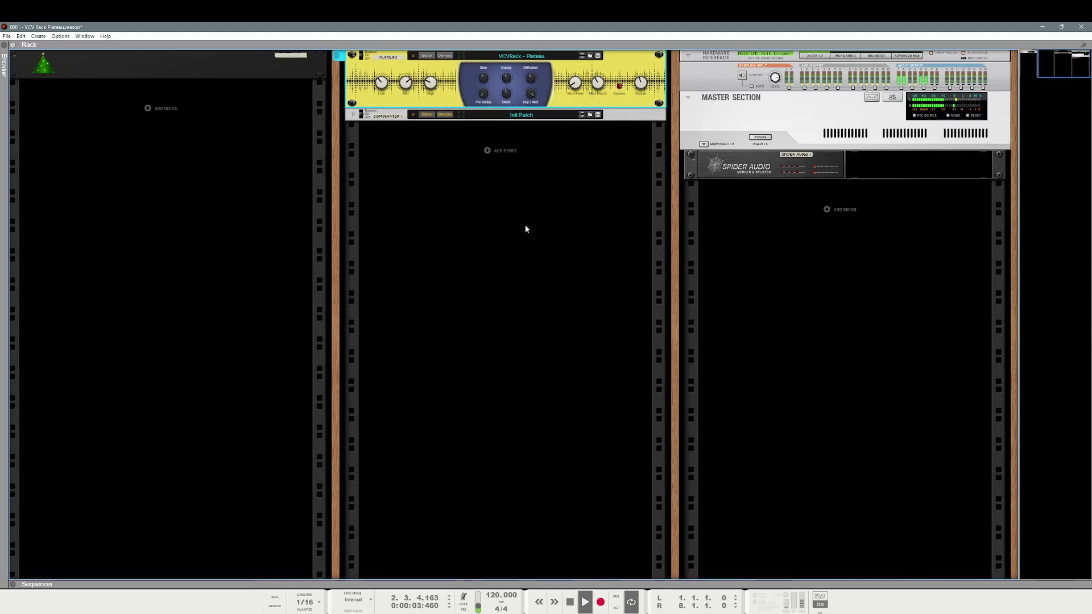
key("F5")
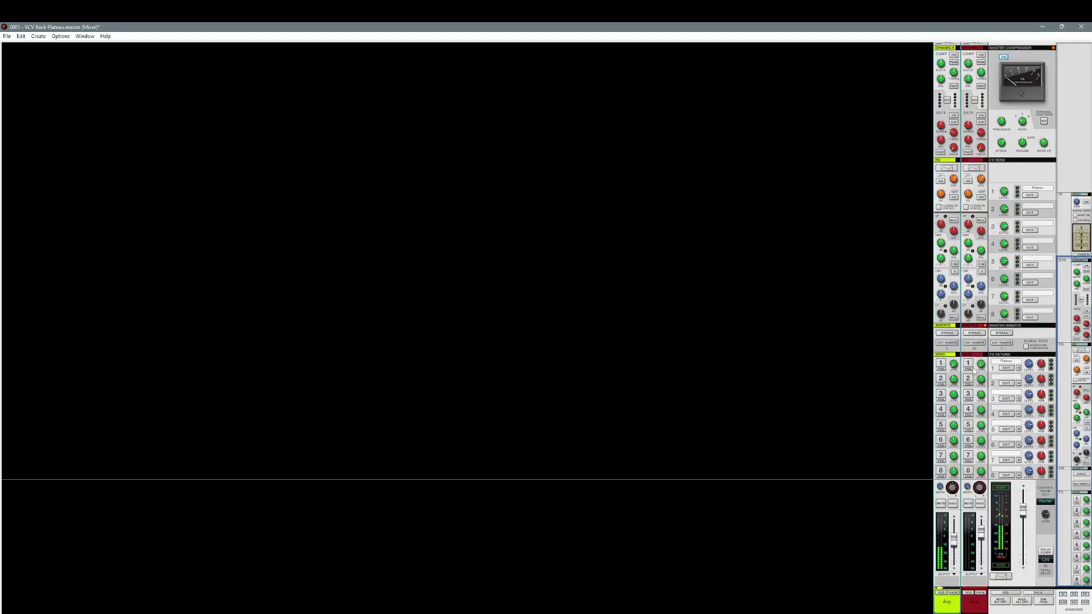
left_click(954, 365)
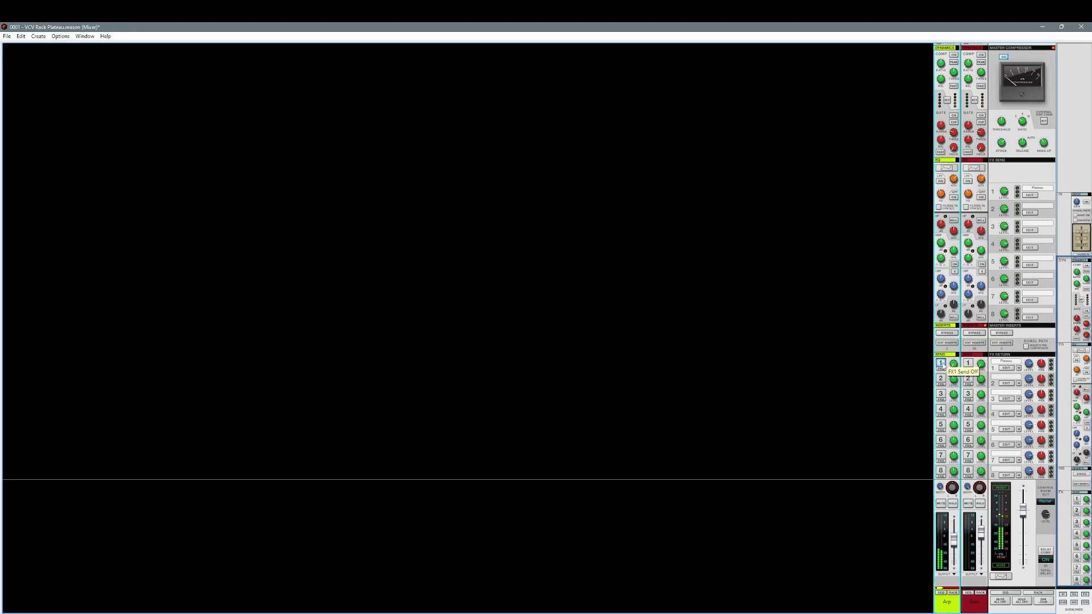
left_click_drag(953, 367, 951, 357)
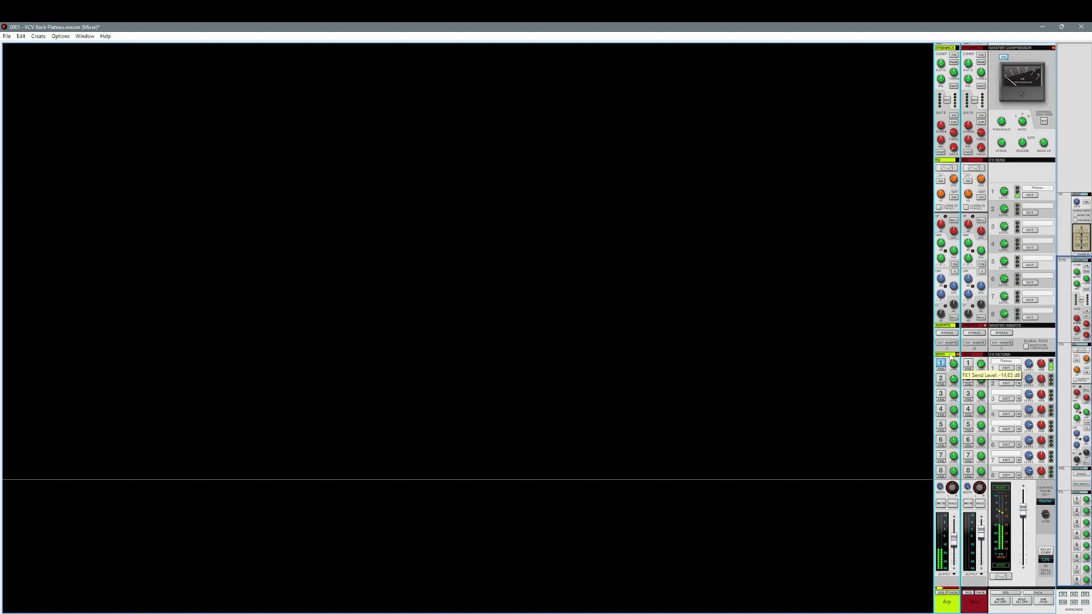
key("F6")
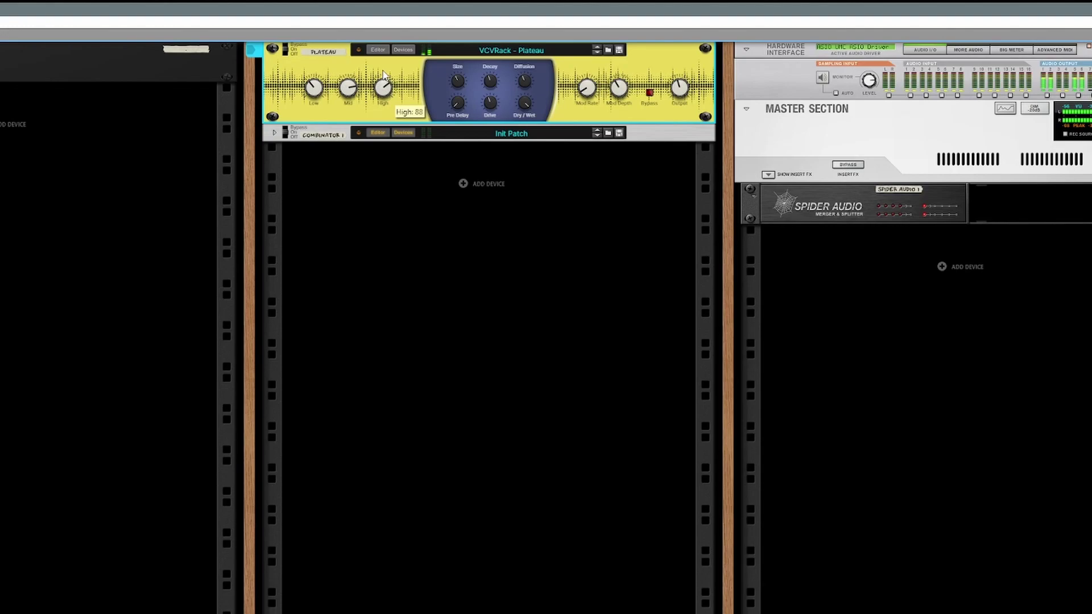
Lower the Plateau's High to 36, raise Size to 107, and set Decay to 87
left_click_drag(384, 74, 384, 90)
mouse_move(614, 94)
mouse_move(489, 112)
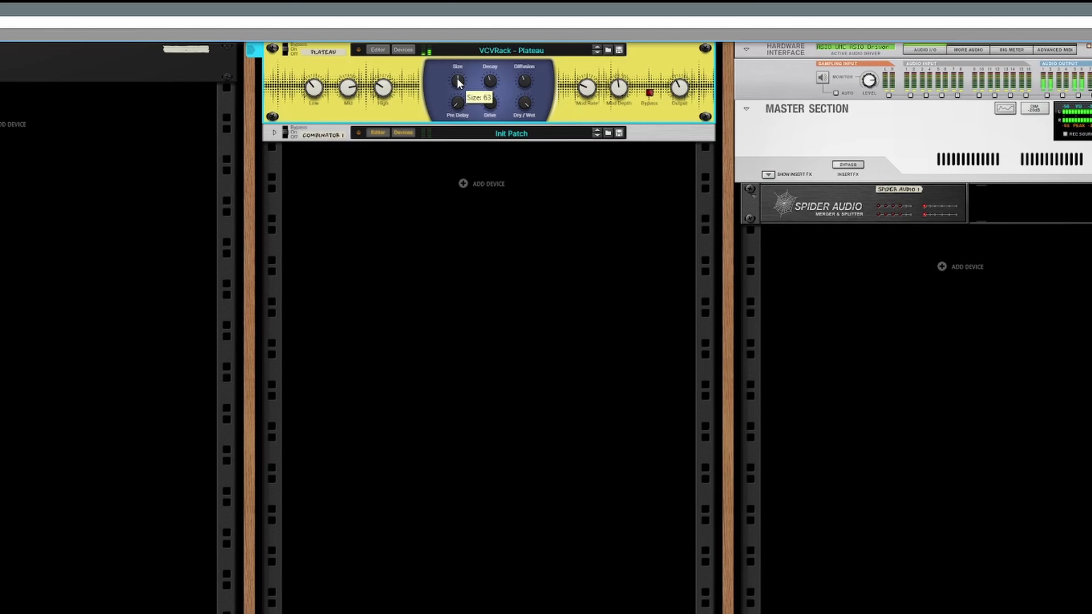
left_click_drag(458, 79, 458, 67)
left_click_drag(490, 82, 488, 78)
mouse_move(457, 83)
mouse_move(490, 84)
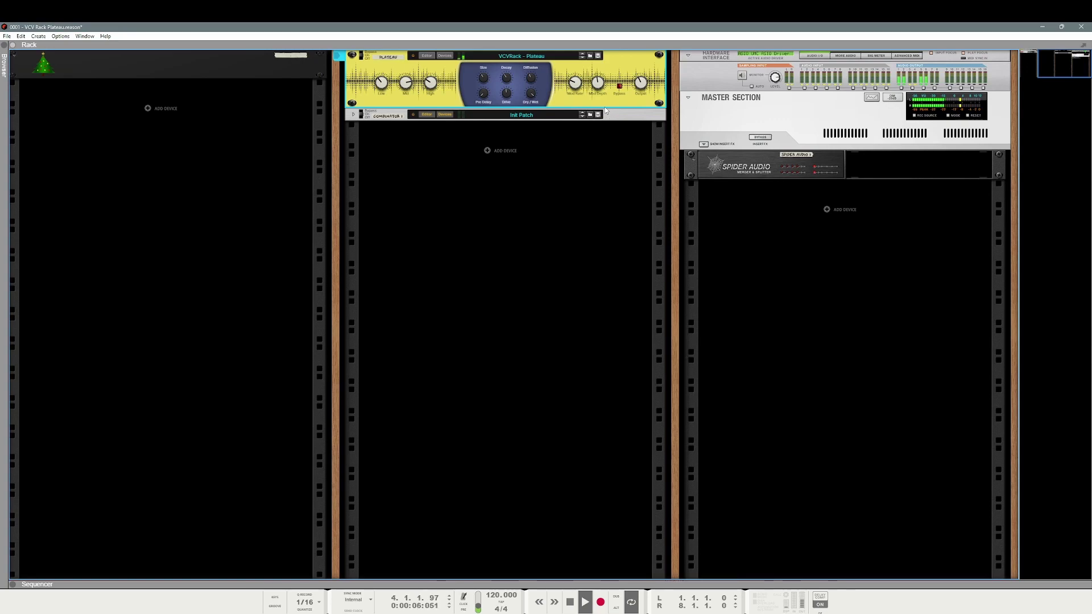
Select the Legend bass device, then enable the Bass channel's FX1 send at -28.92 dB
scroll(407, 146, "left", 5)
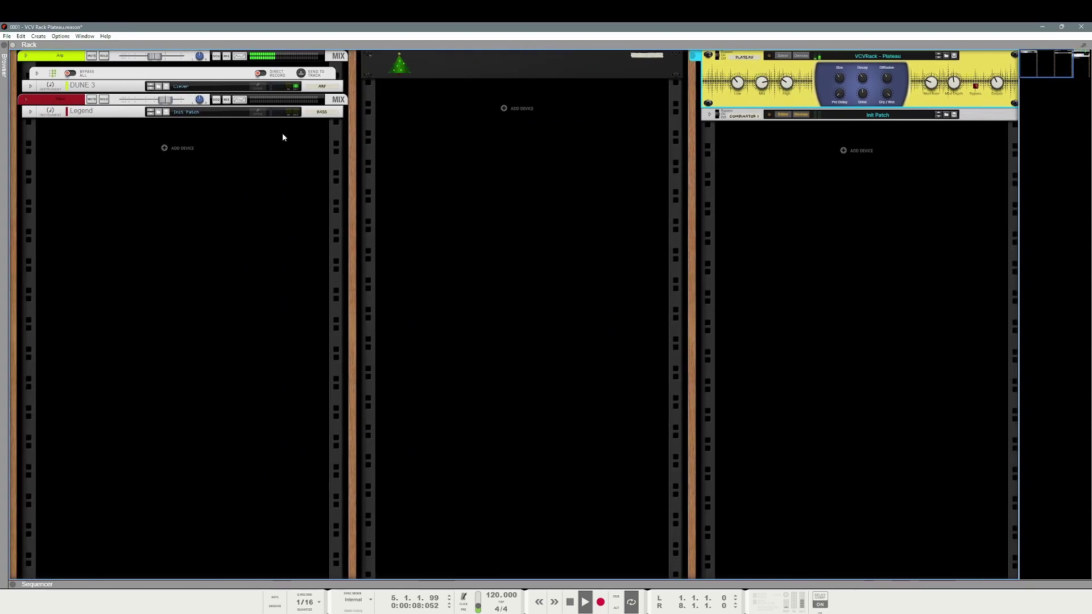
left_click(44, 116)
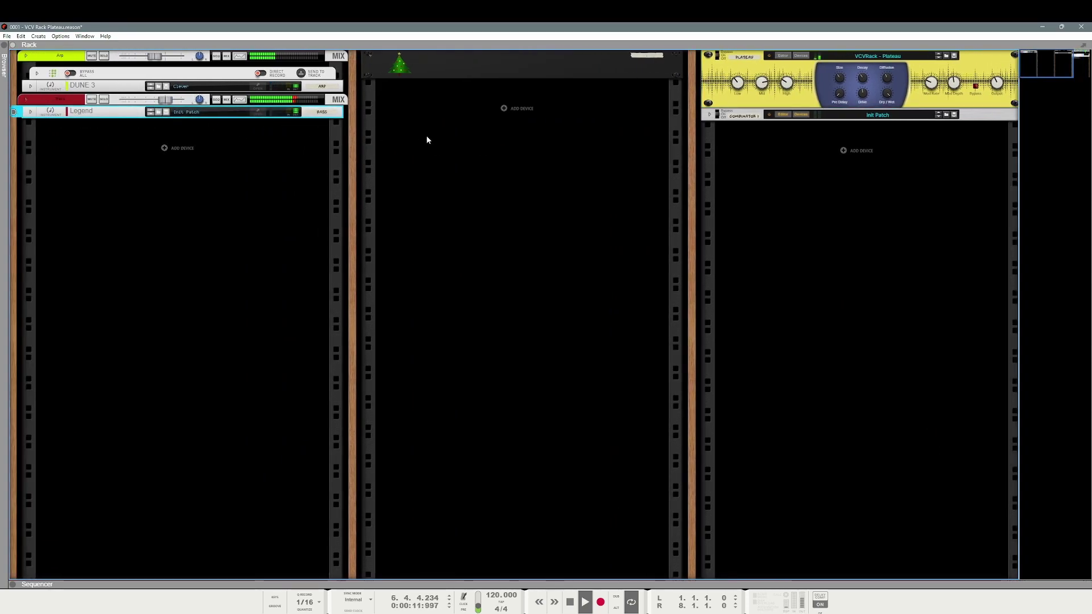
scroll(427, 140, "right", 5)
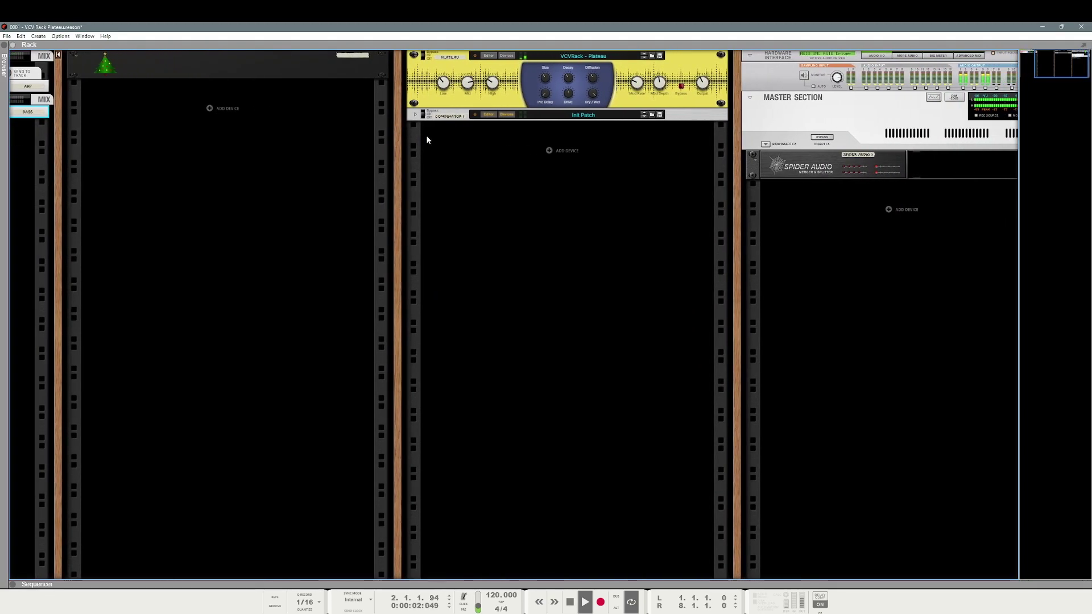
key("F5")
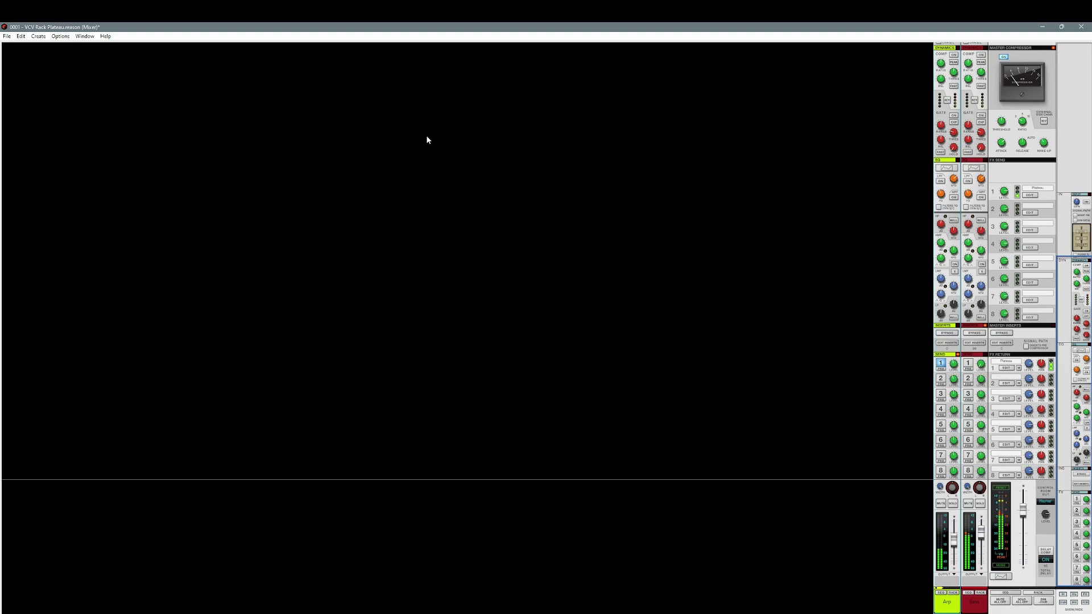
left_click(969, 364)
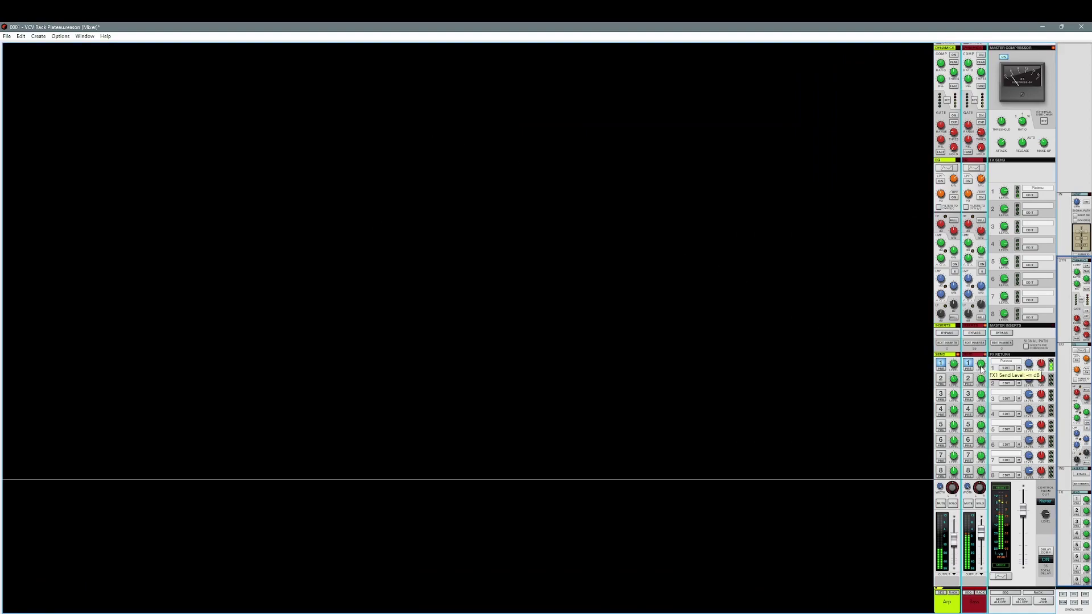
left_click_drag(981, 368, 979, 362)
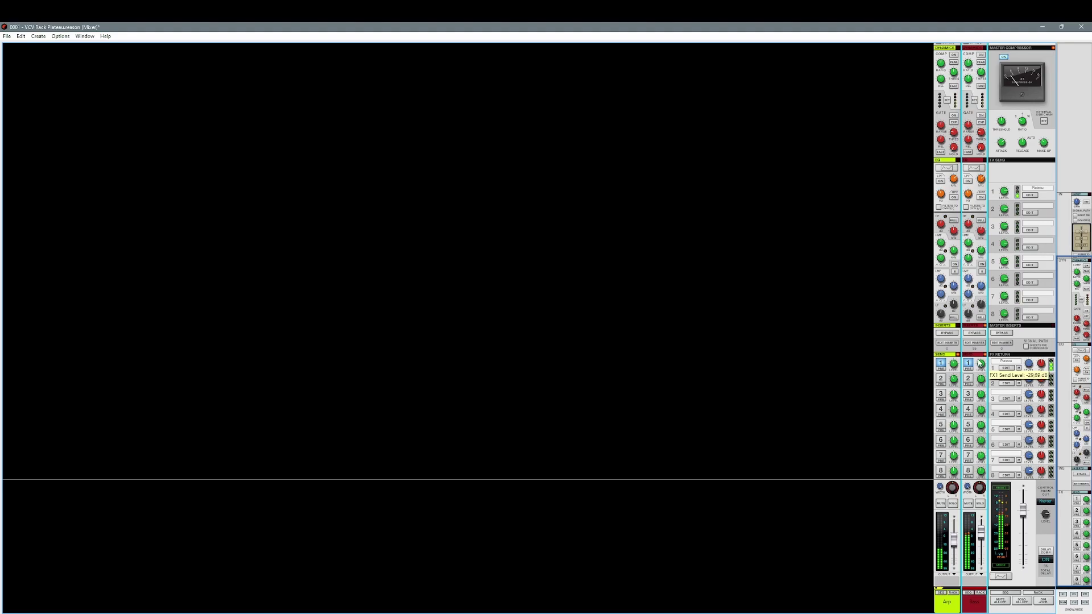